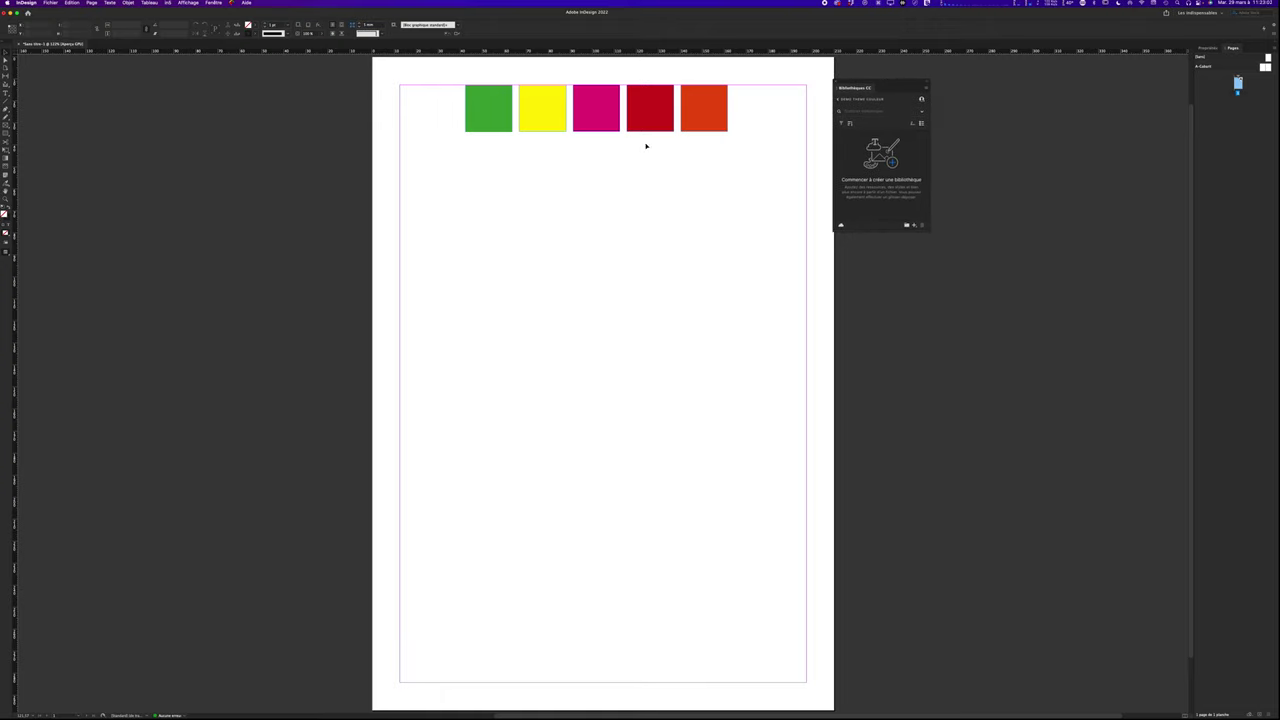
Try adding the orange square to the empty library as a graphic, and delete that graphic from the library.
{"action": "left_click_drag", "start_coordinate": [455, 89], "coordinate": [751, 163]}
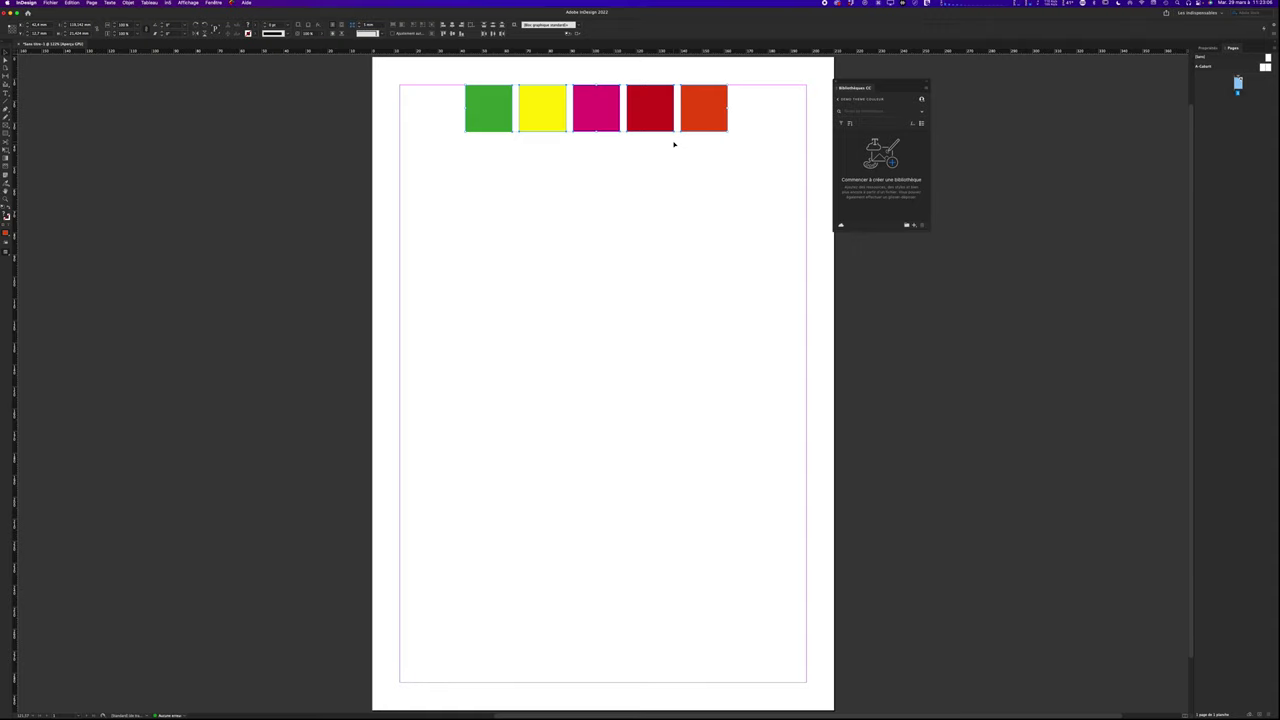
{"action": "scroll", "coordinate": [257, 261], "scroll_direction": "right", "scroll_amount": 1}
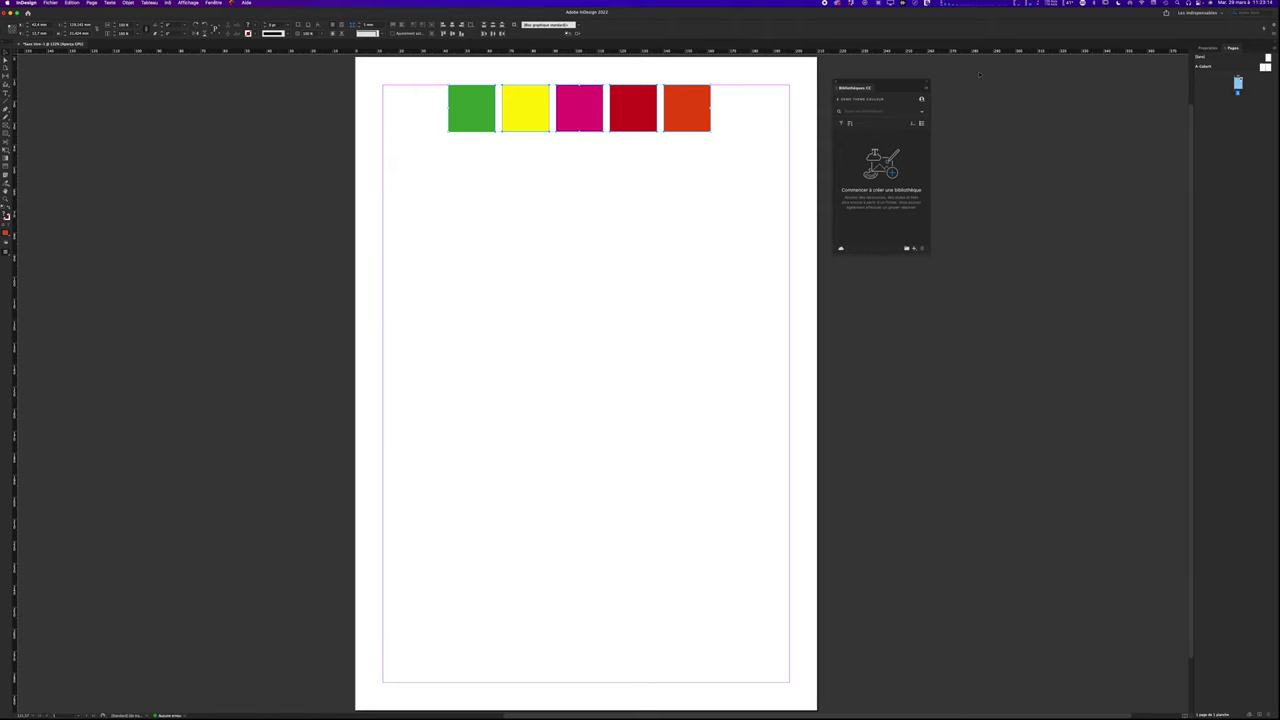
{"action": "left_click", "coordinate": [718, 130]}
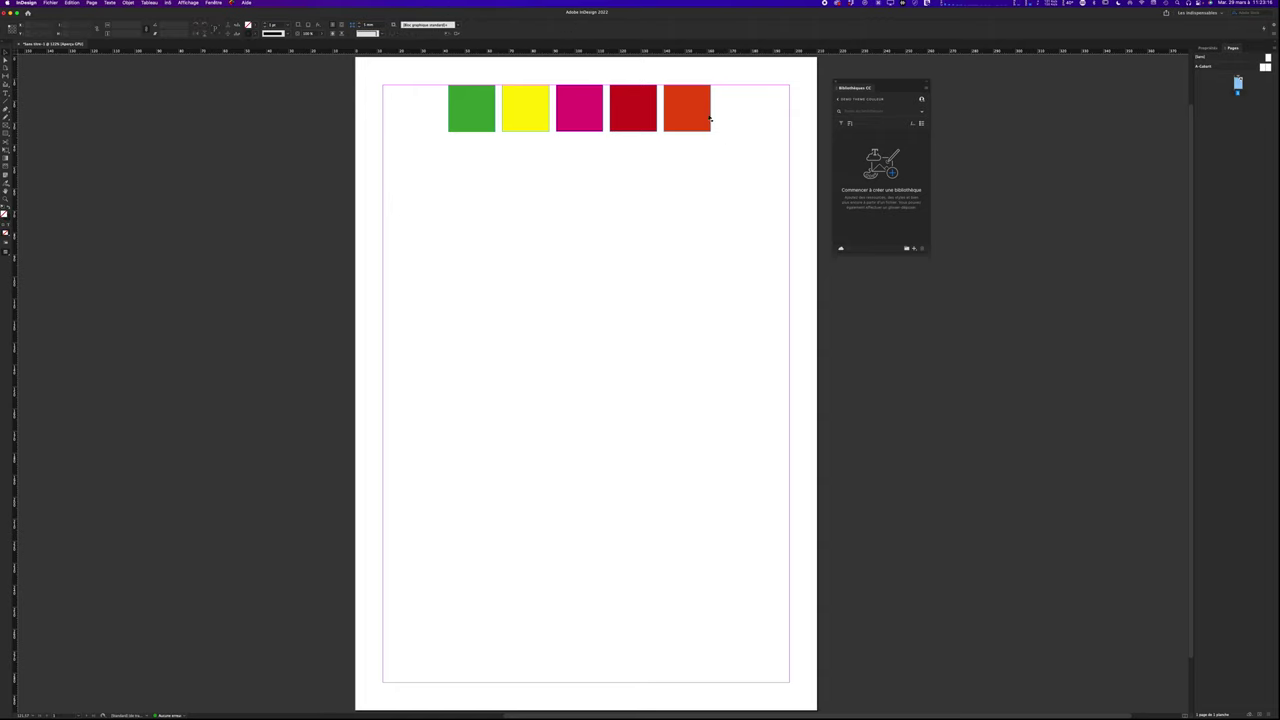
{"action": "left_click_drag", "start_coordinate": [670, 90], "coordinate": [868, 165]}
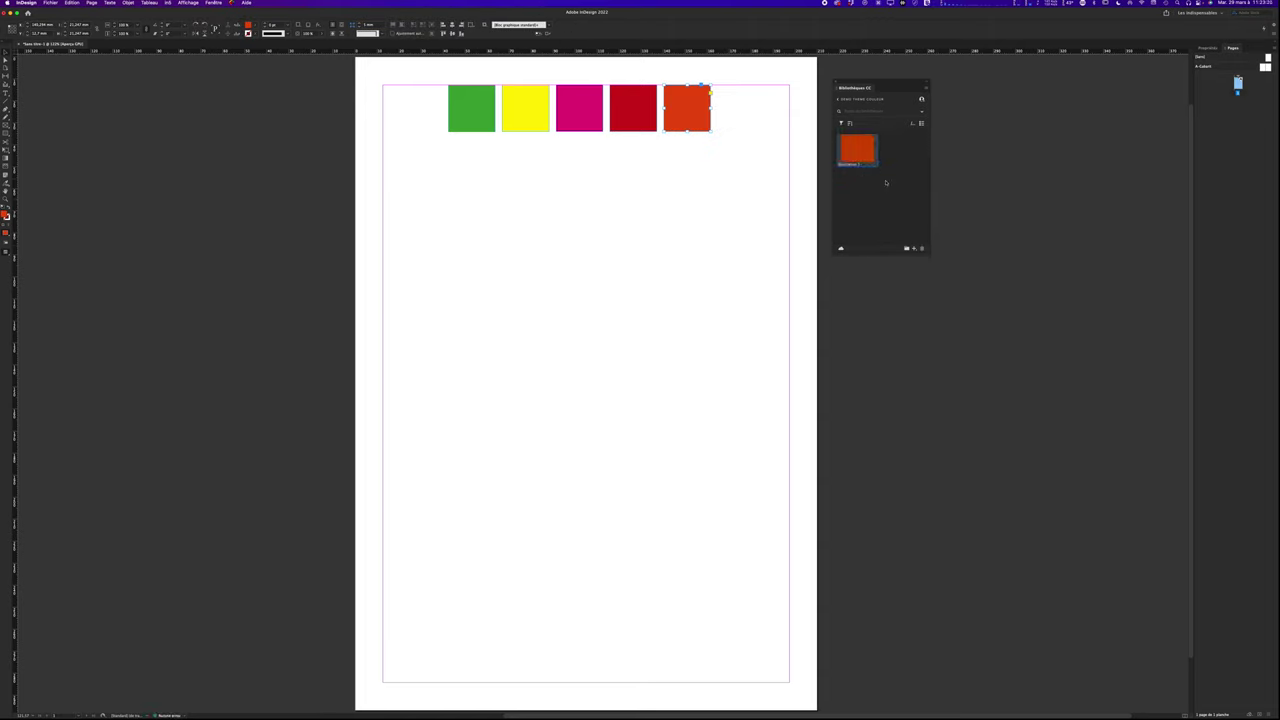
{"action": "left_click", "coordinate": [923, 249]}
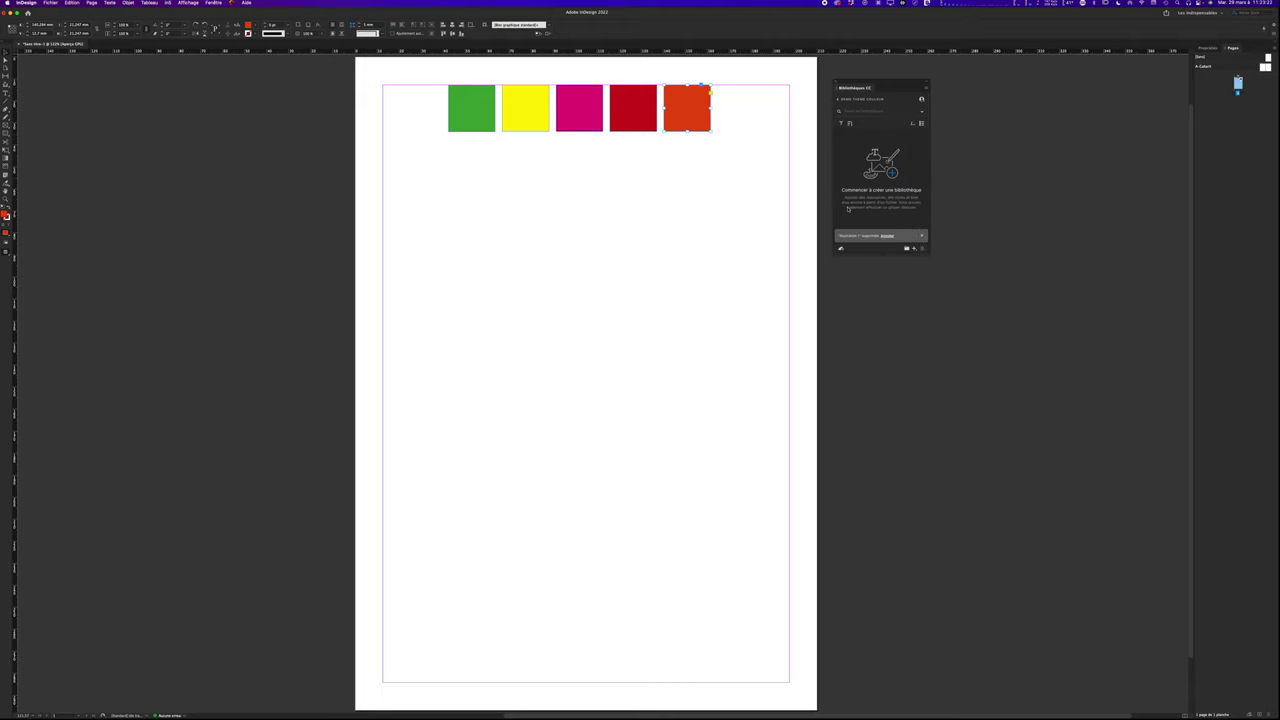
Try adding all five coloured squares to the library as a single graphic, and remove that graphic again.
{"action": "left_click", "coordinate": [665, 140]}
{"action": "left_click_drag", "start_coordinate": [427, 89], "coordinate": [881, 182]}
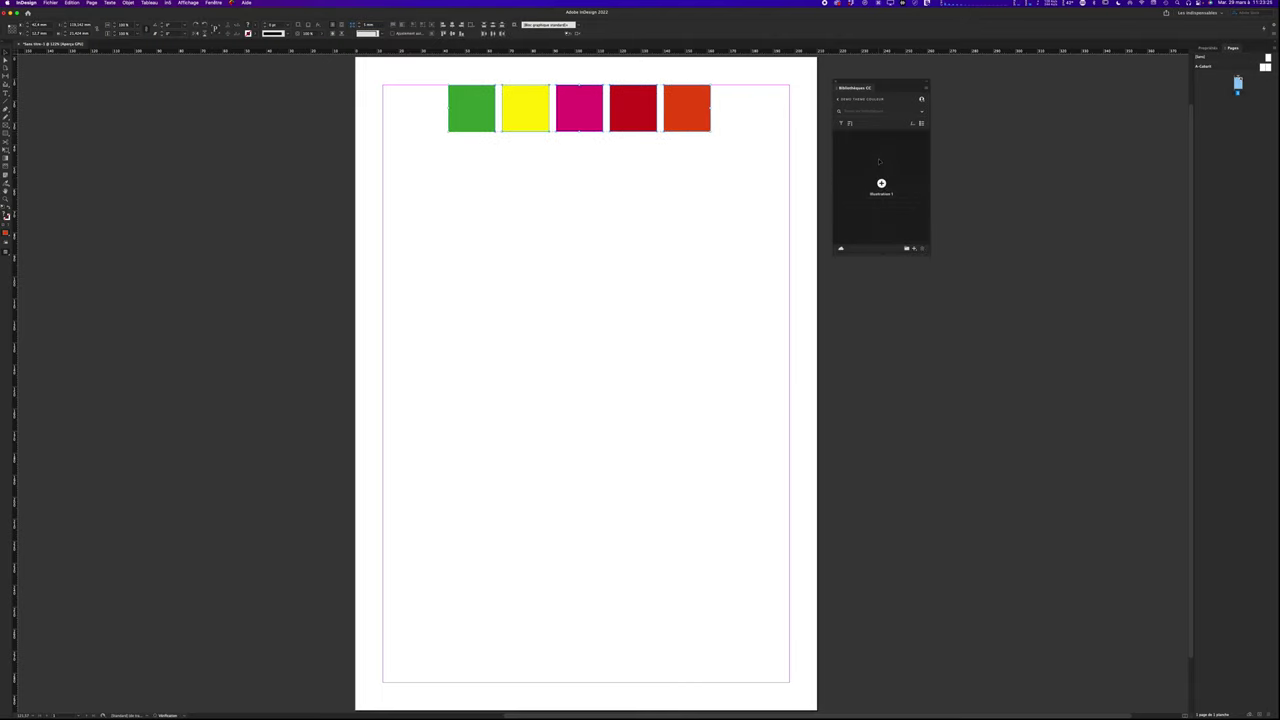
{"action": "left_click", "coordinate": [922, 248]}
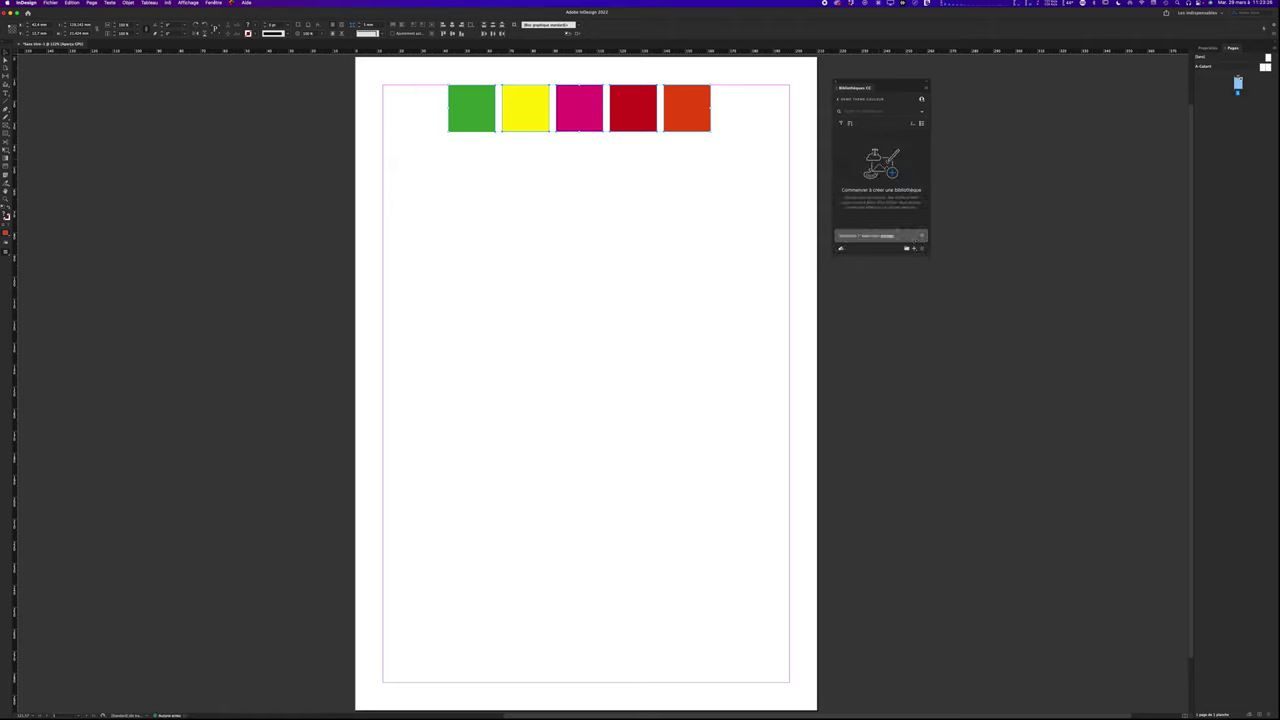
{"action": "left_click", "coordinate": [772, 161]}
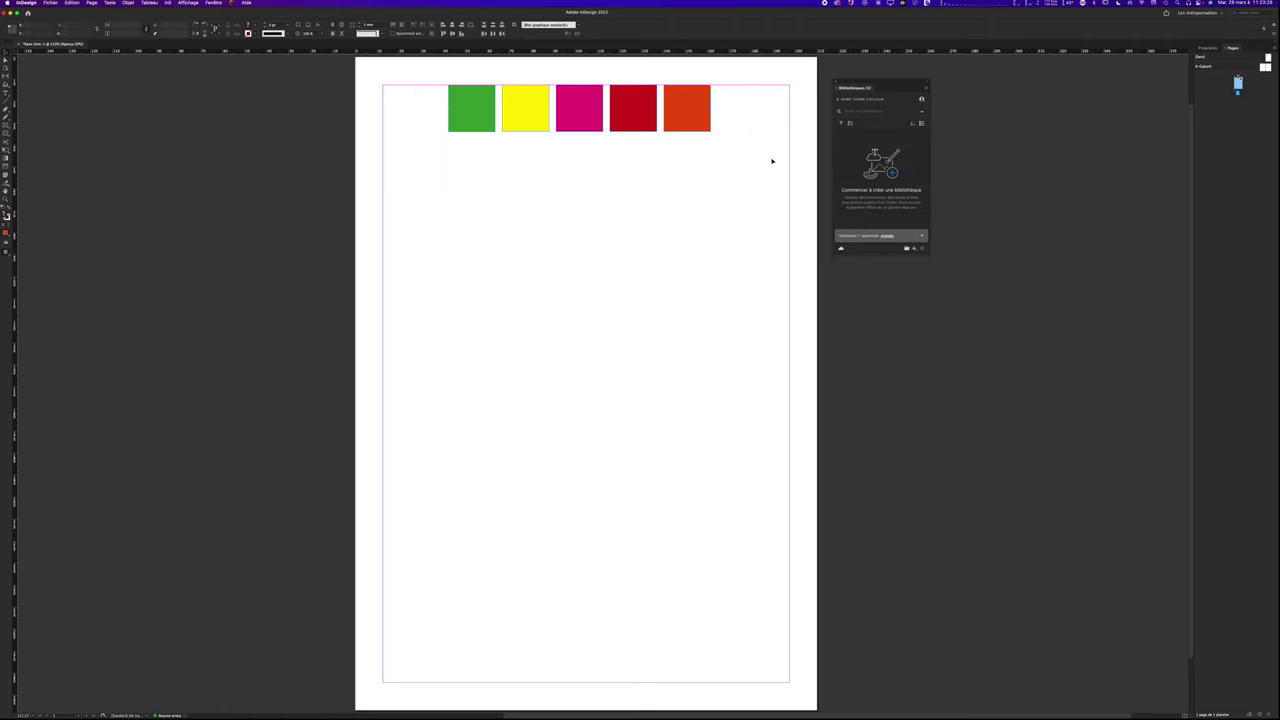
{"action": "right_click", "coordinate": [697, 98]}
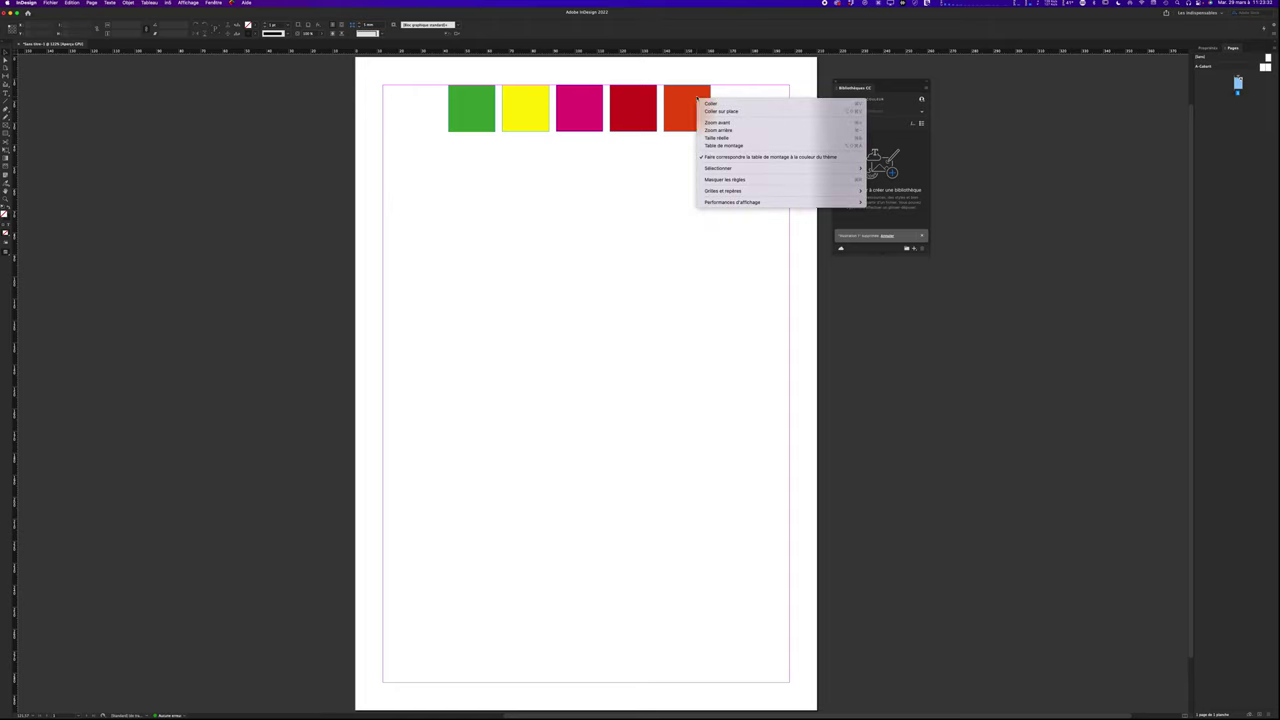
{"action": "key", "text": "Escape"}
{"action": "right_click", "coordinate": [683, 104]}
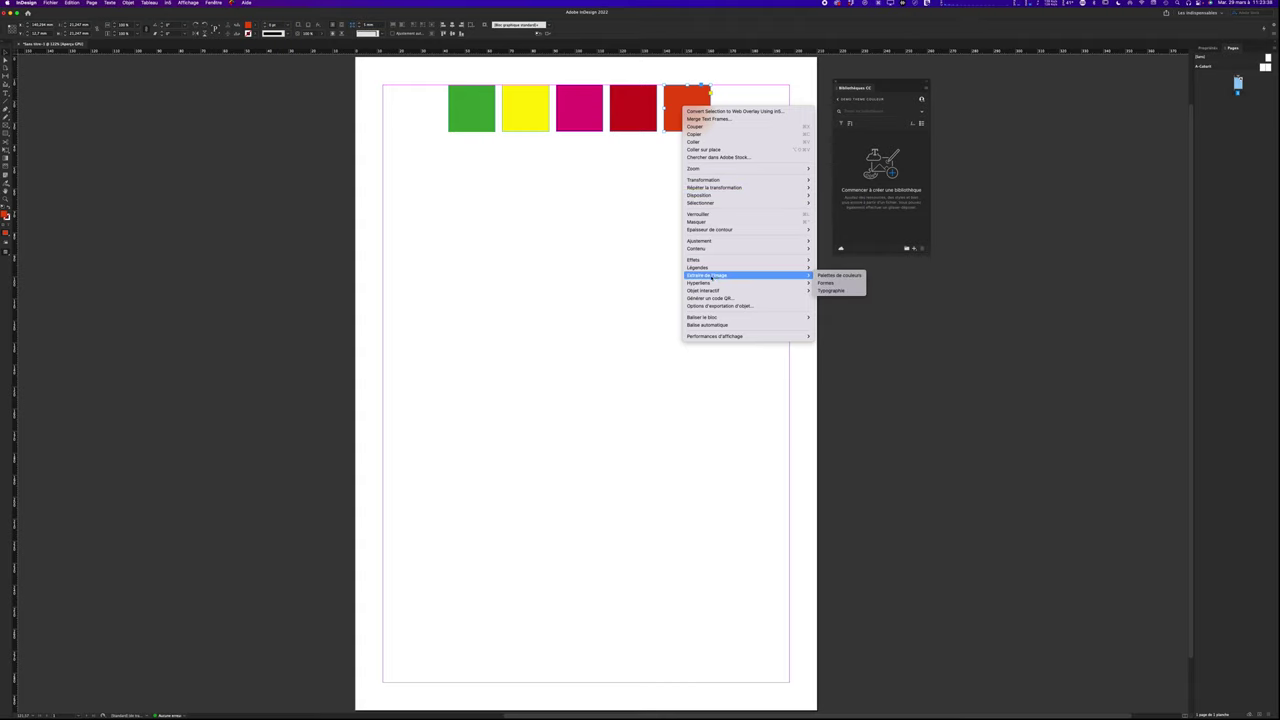
{"action": "left_click", "coordinate": [568, 212]}
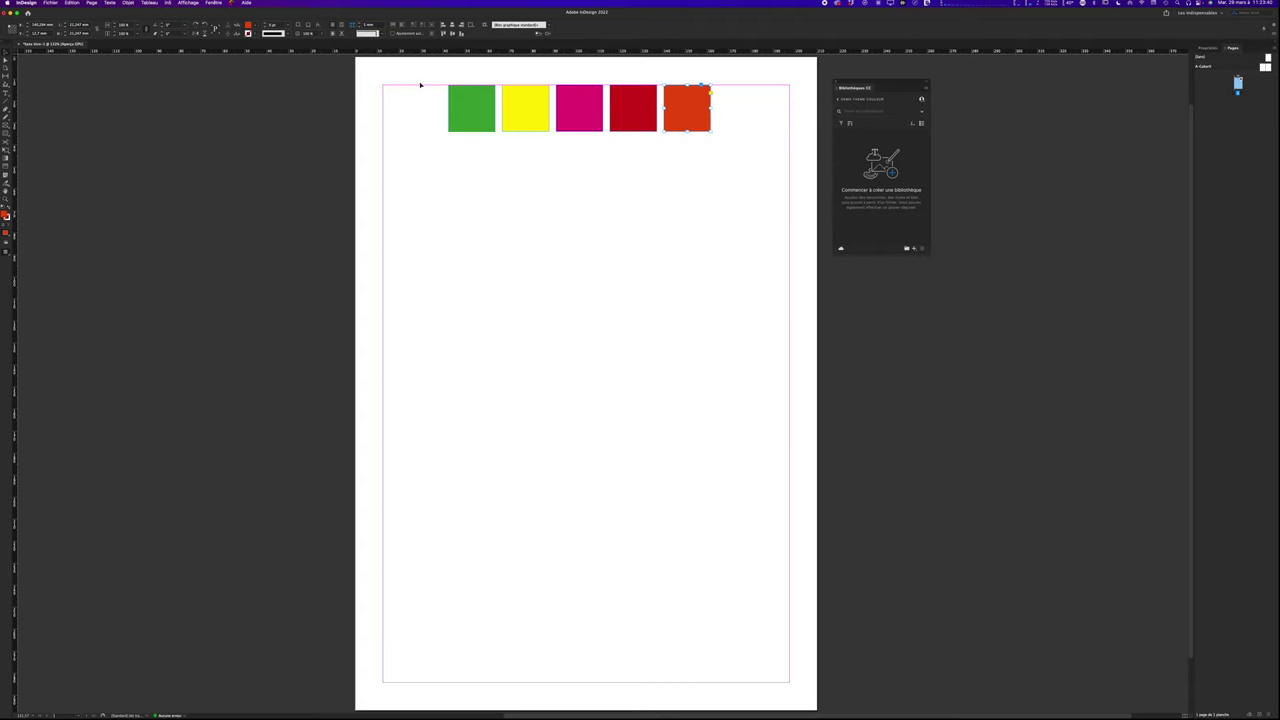
Group the five coloured squares and start extracting a colour palette (Palettes de couleurs) from the group.
{"action": "left_click_drag", "start_coordinate": [419, 73], "coordinate": [743, 156]}
{"action": "key", "text": "super+g"}
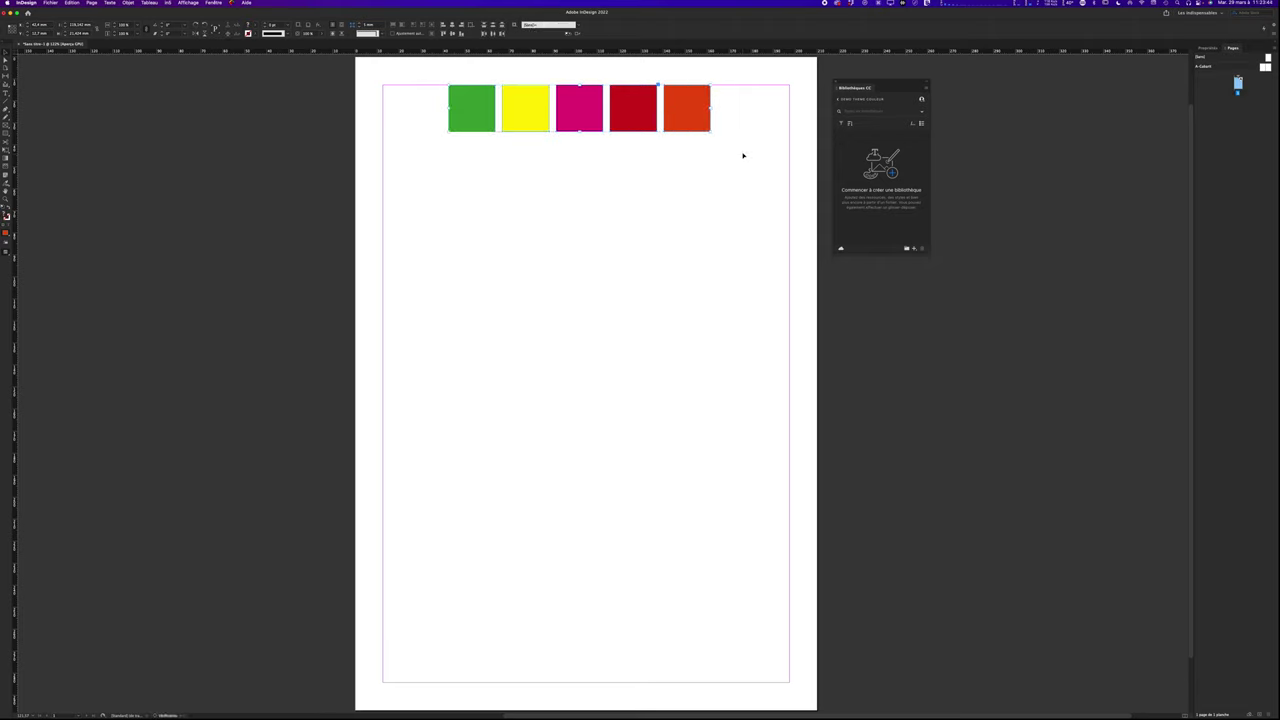
{"action": "right_click", "coordinate": [693, 110]}
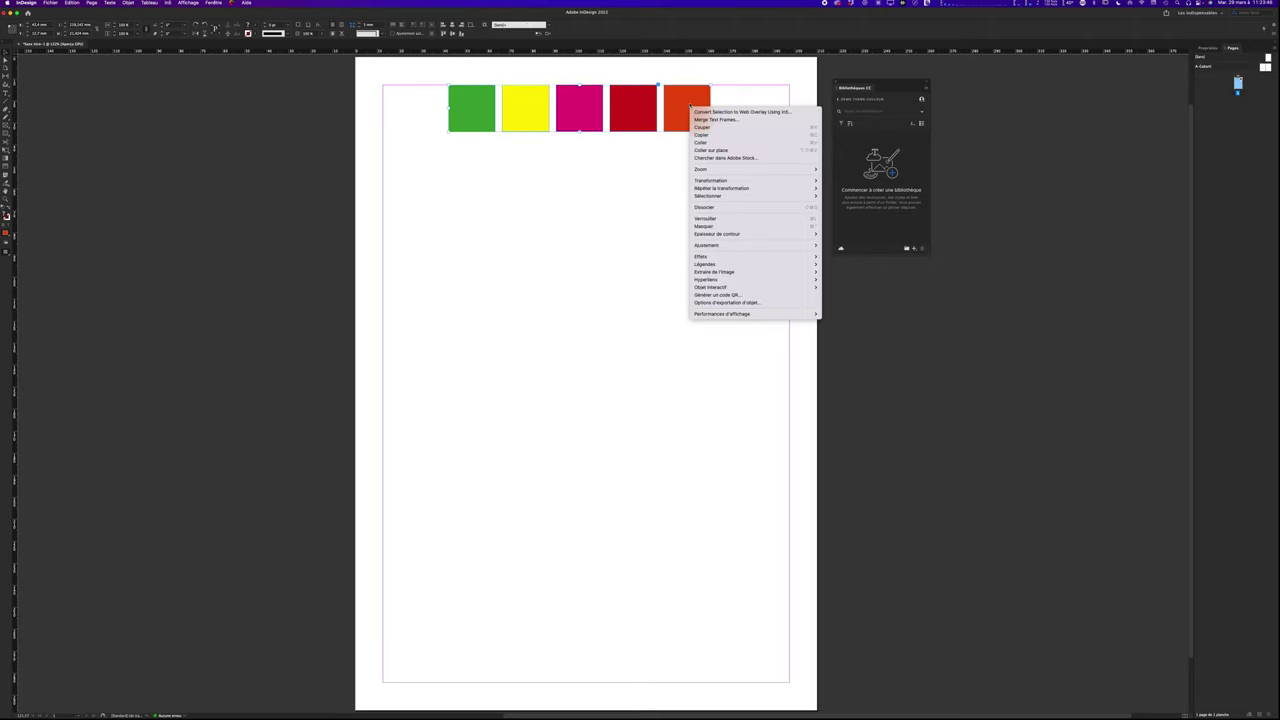
{"action": "mouse_move", "coordinate": [742, 273]}
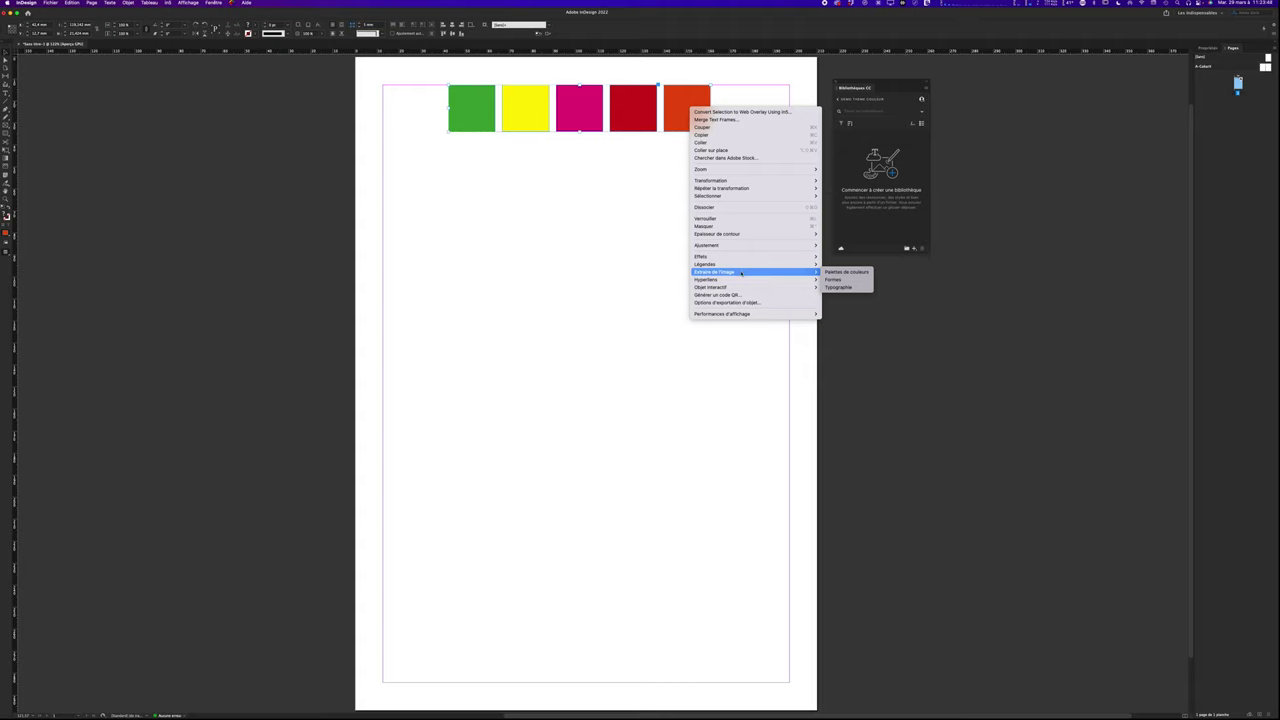
{"action": "left_click", "coordinate": [845, 272]}
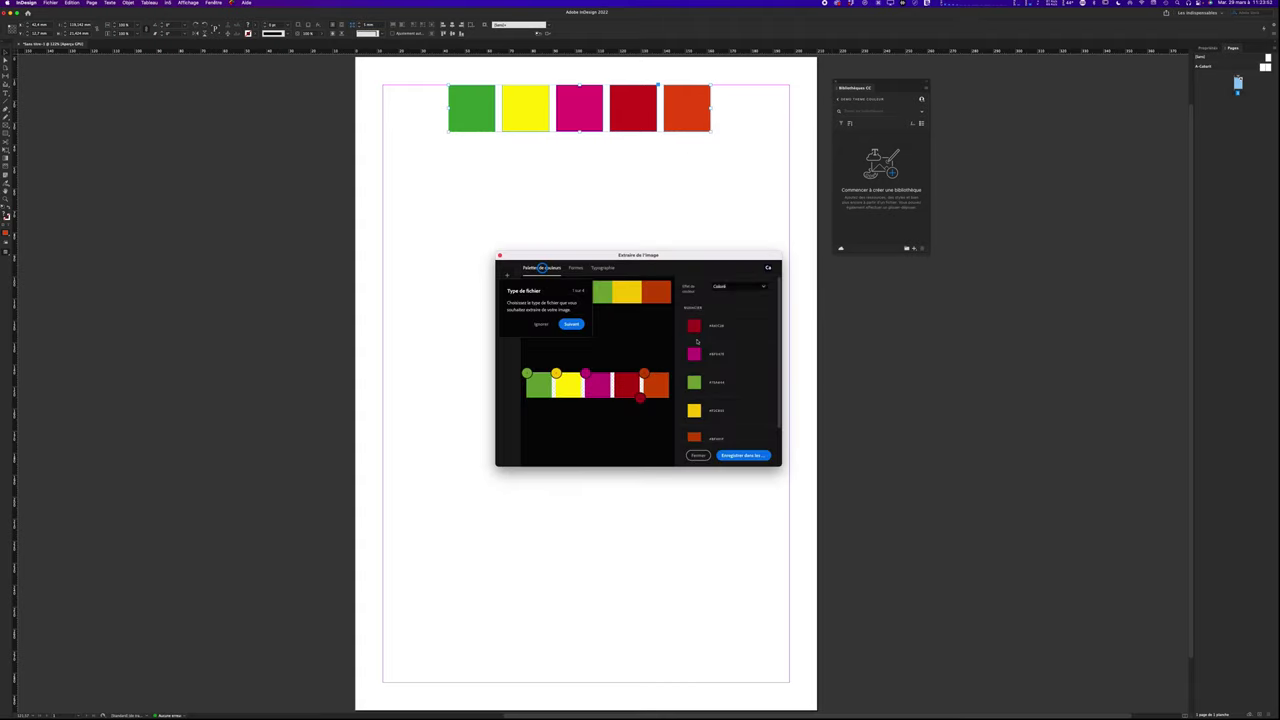
Advance past the file type hint and set the palette's colour mood to Aucun.
{"action": "left_click", "coordinate": [571, 324]}
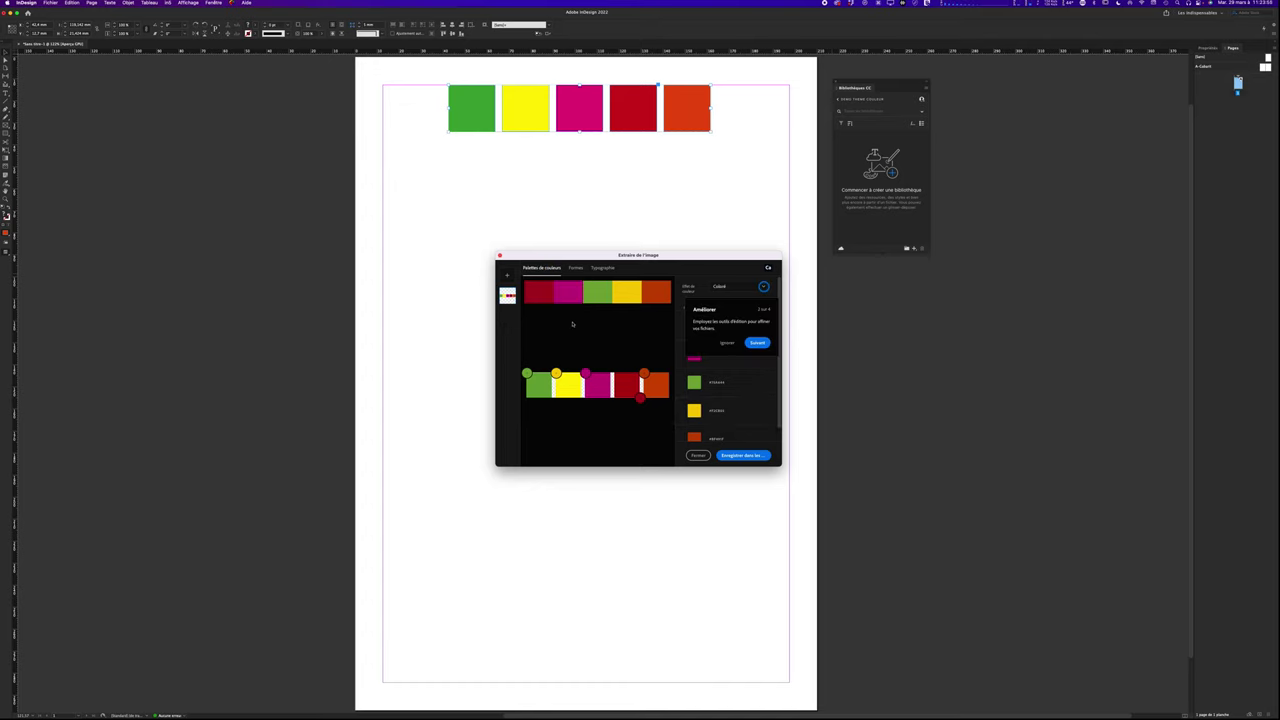
{"action": "left_click", "coordinate": [725, 288]}
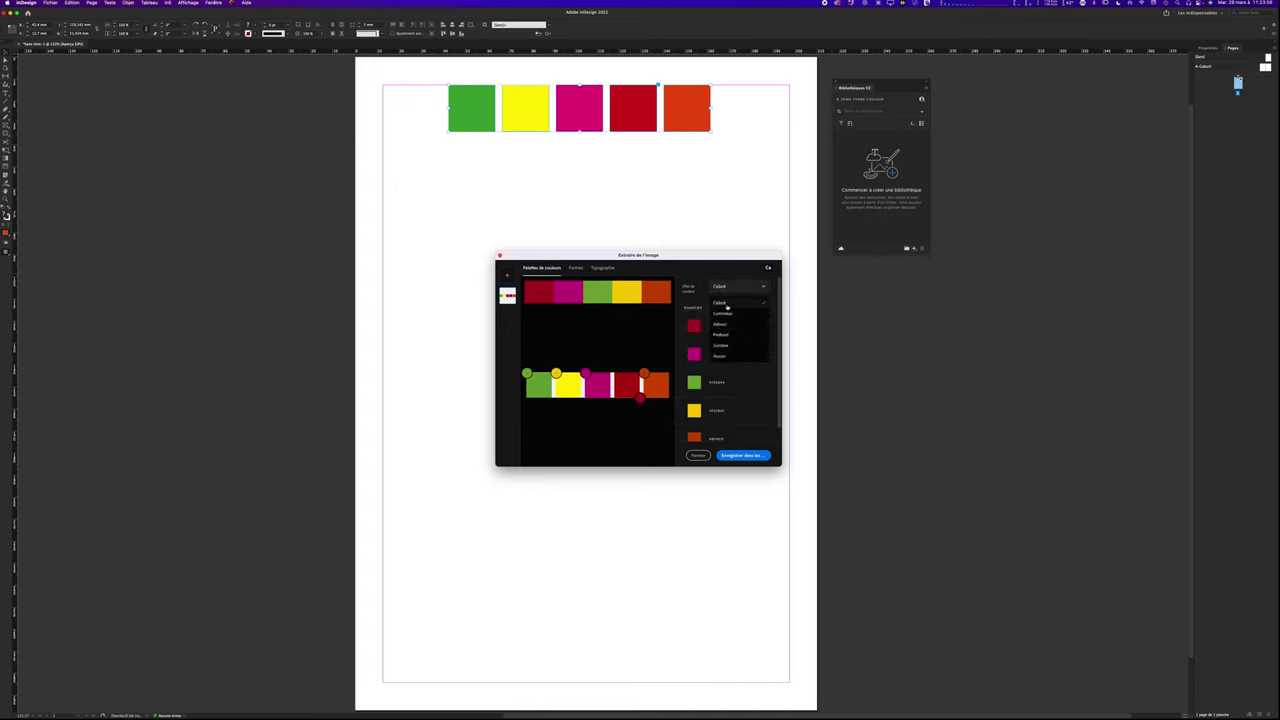
{"action": "left_click", "coordinate": [722, 357]}
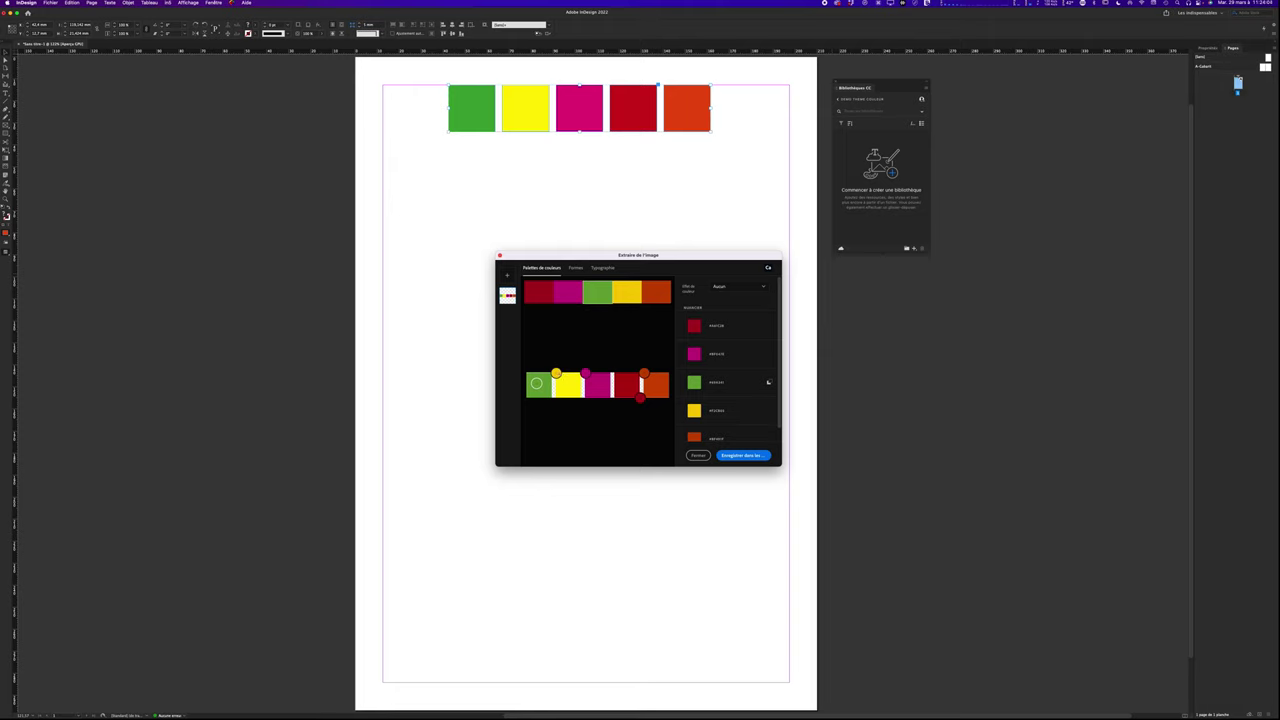
Place the colour markers inside their matching squares and save the five-colour palette to the library.
{"action": "left_click_drag", "start_coordinate": [556, 373], "coordinate": [653, 384]}
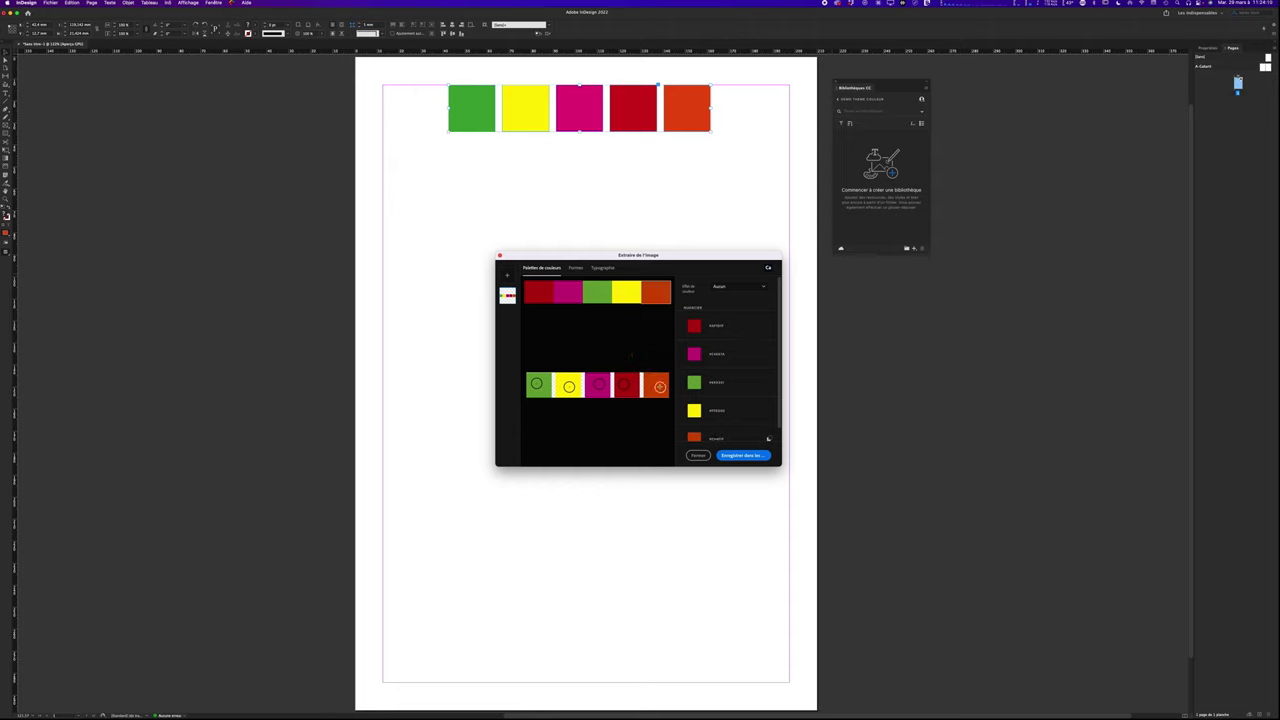
{"action": "scroll", "coordinate": [716, 316], "scroll_direction": "down", "scroll_amount": 1}
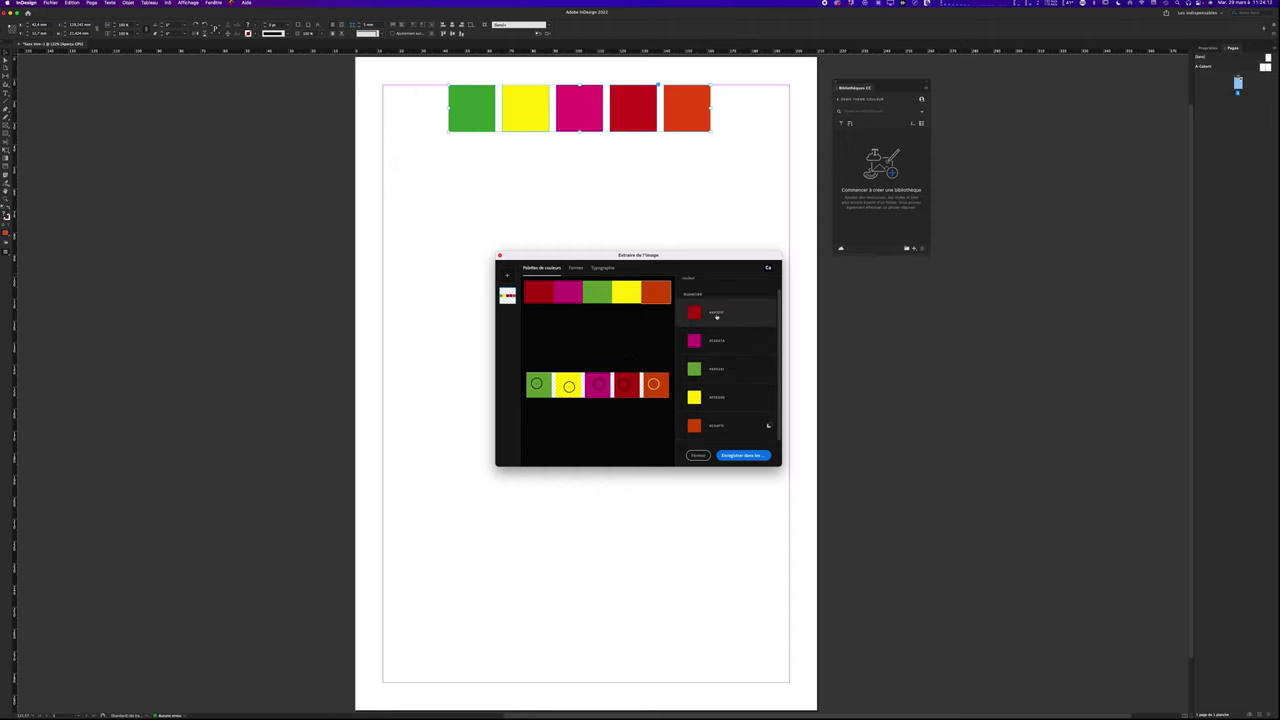
{"action": "left_click", "coordinate": [754, 458]}
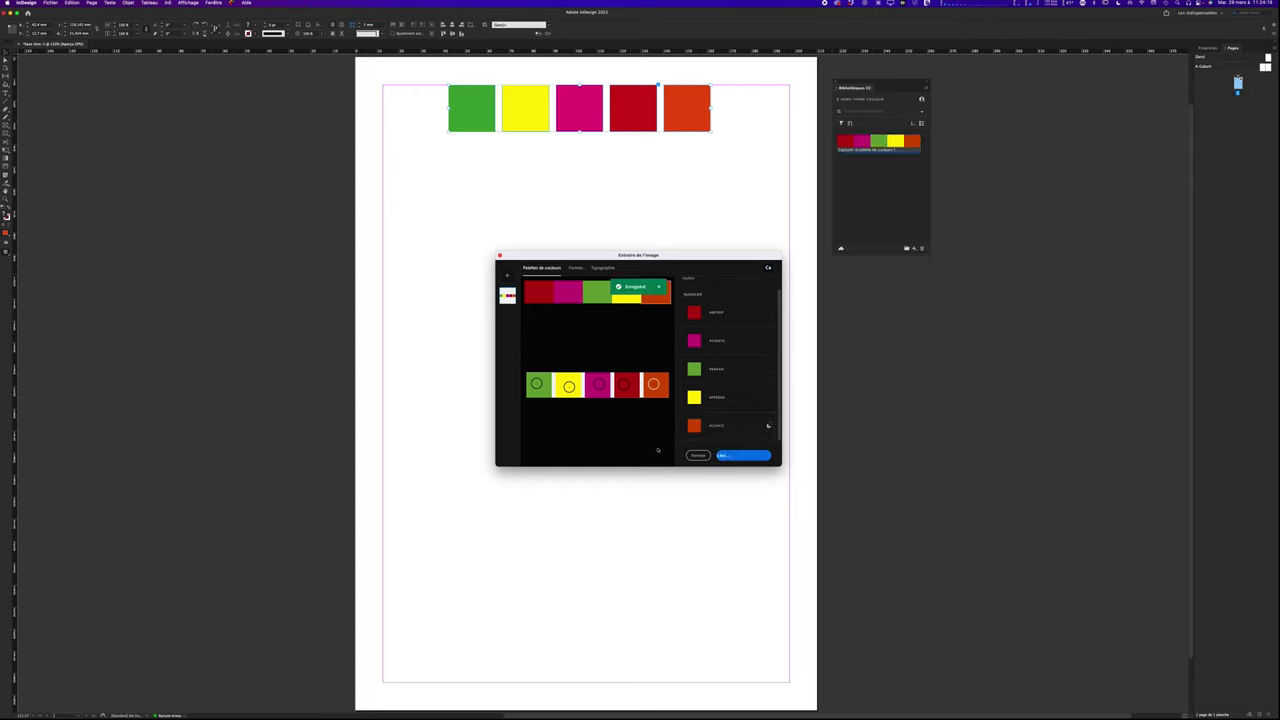
Try the Adouci and Sombre colour moods on the extracted palette, and set the mood back to Aucun.
{"action": "scroll", "coordinate": [721, 296], "scroll_direction": "up", "scroll_amount": 1}
{"action": "left_click", "coordinate": [727, 287]}
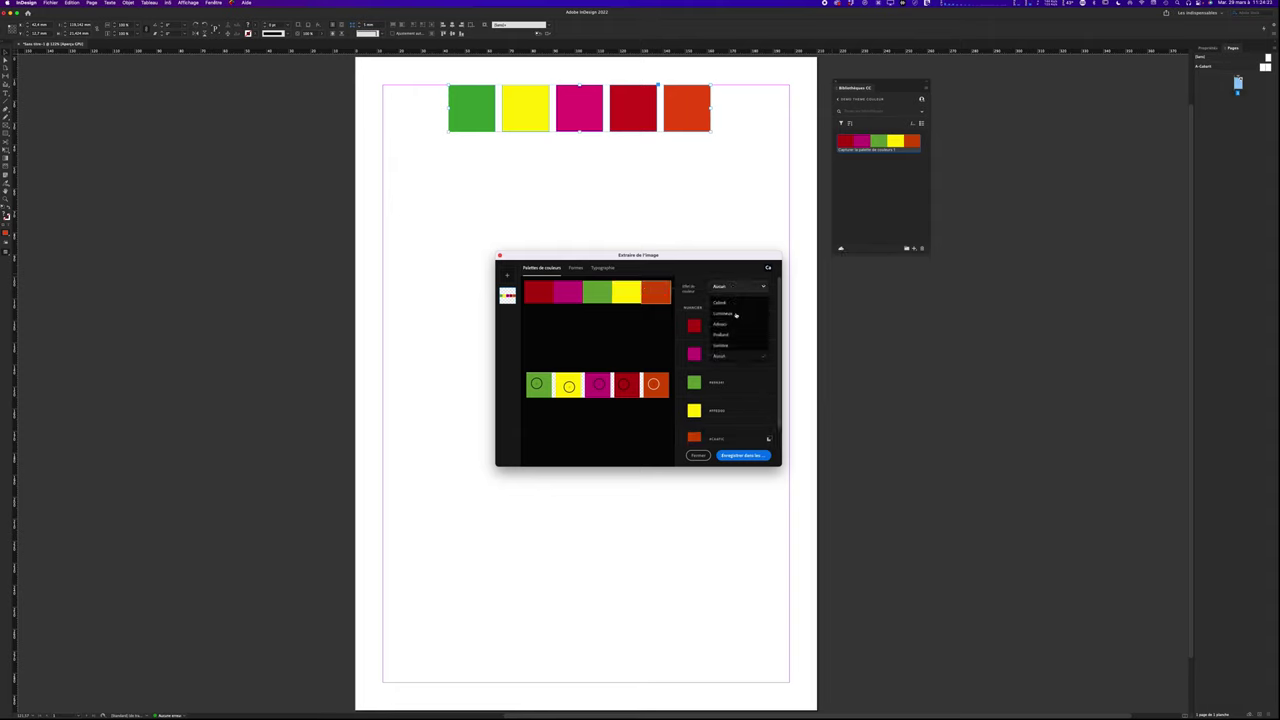
{"action": "left_click", "coordinate": [728, 325]}
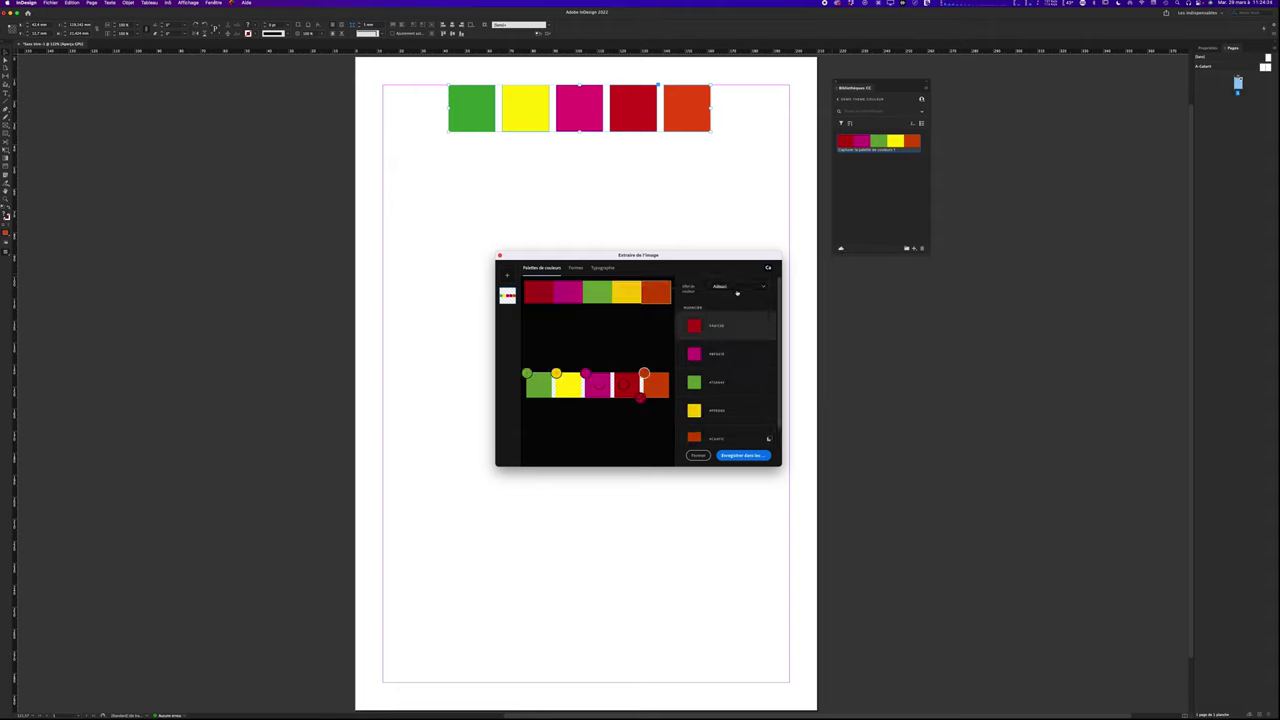
{"action": "left_click", "coordinate": [737, 287]}
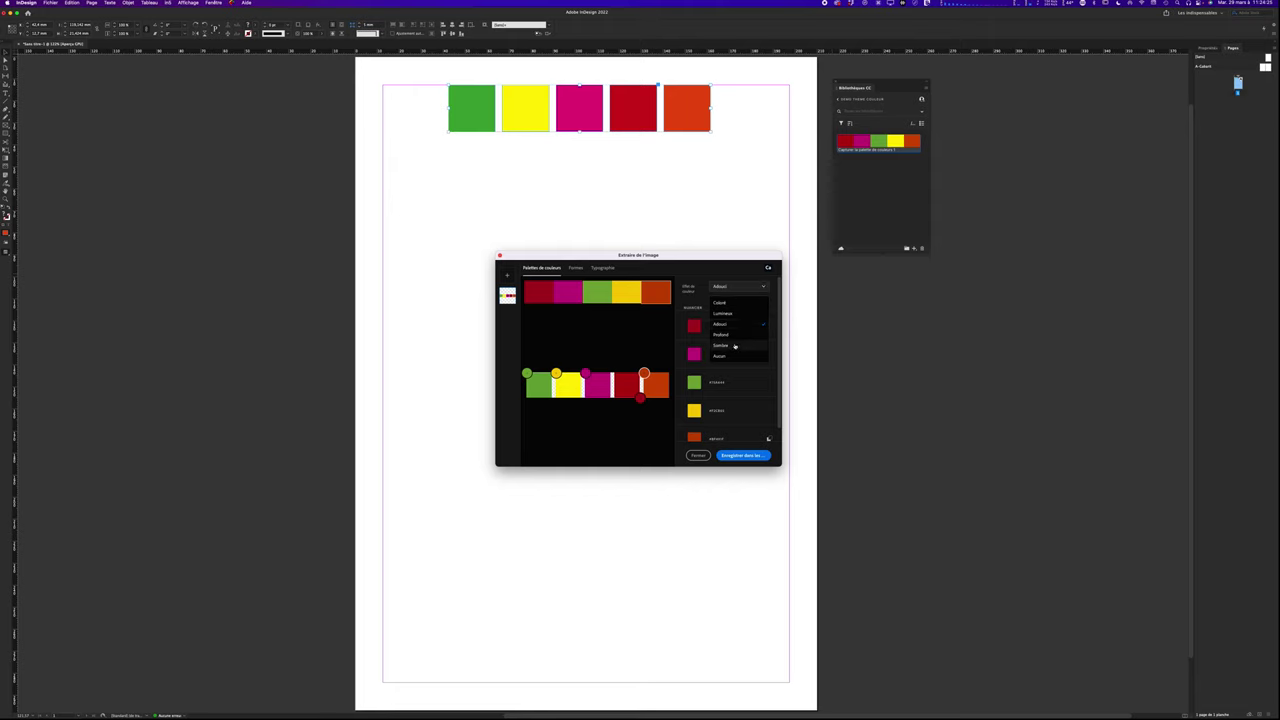
{"action": "left_click", "coordinate": [735, 346]}
{"action": "left_click", "coordinate": [722, 287]}
{"action": "left_click", "coordinate": [724, 356]}
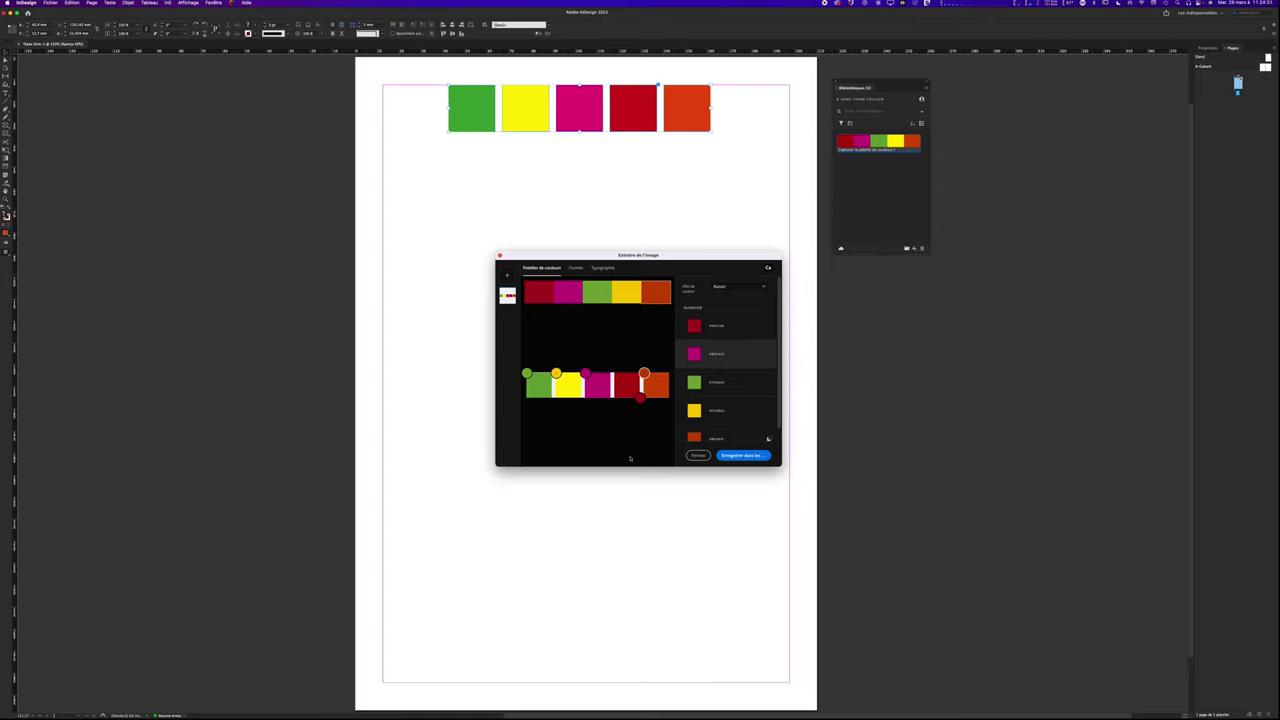
Close the image extraction window, shift the CC Libraries panel slightly towards the page and deselect the squares.
{"action": "left_click", "coordinate": [698, 455]}
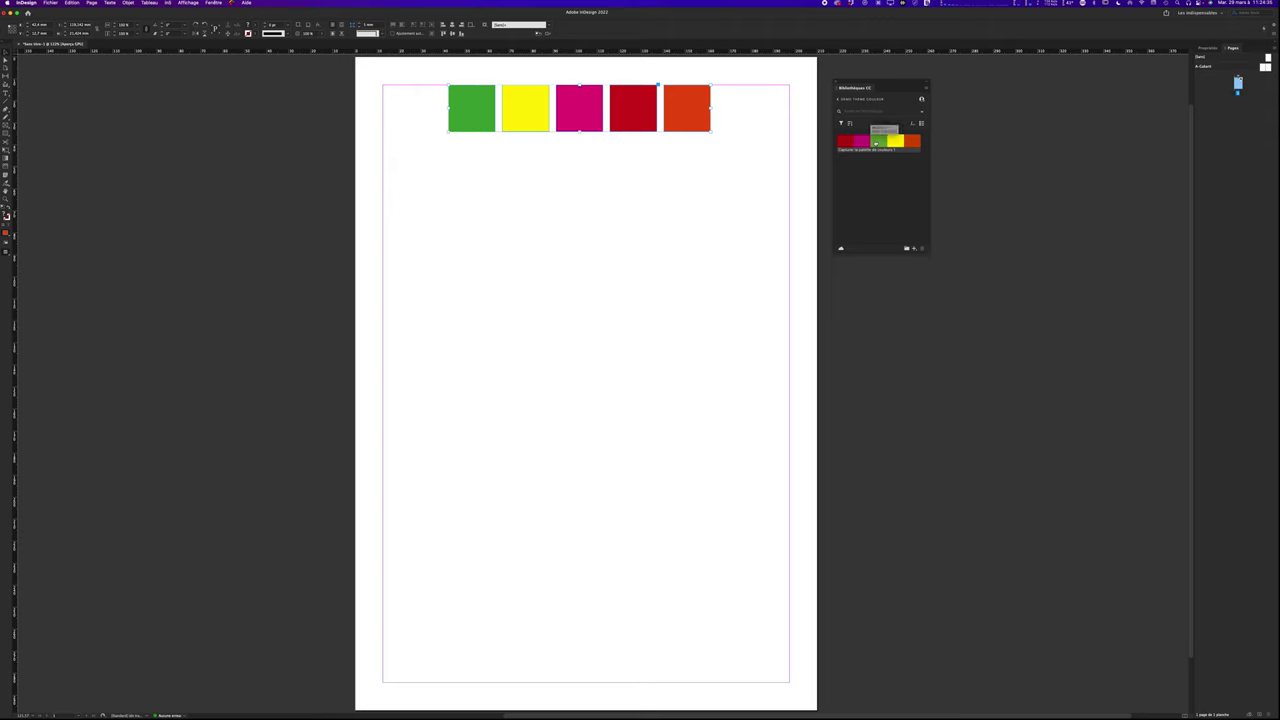
{"action": "left_click_drag", "start_coordinate": [868, 83], "coordinate": [855, 88]}
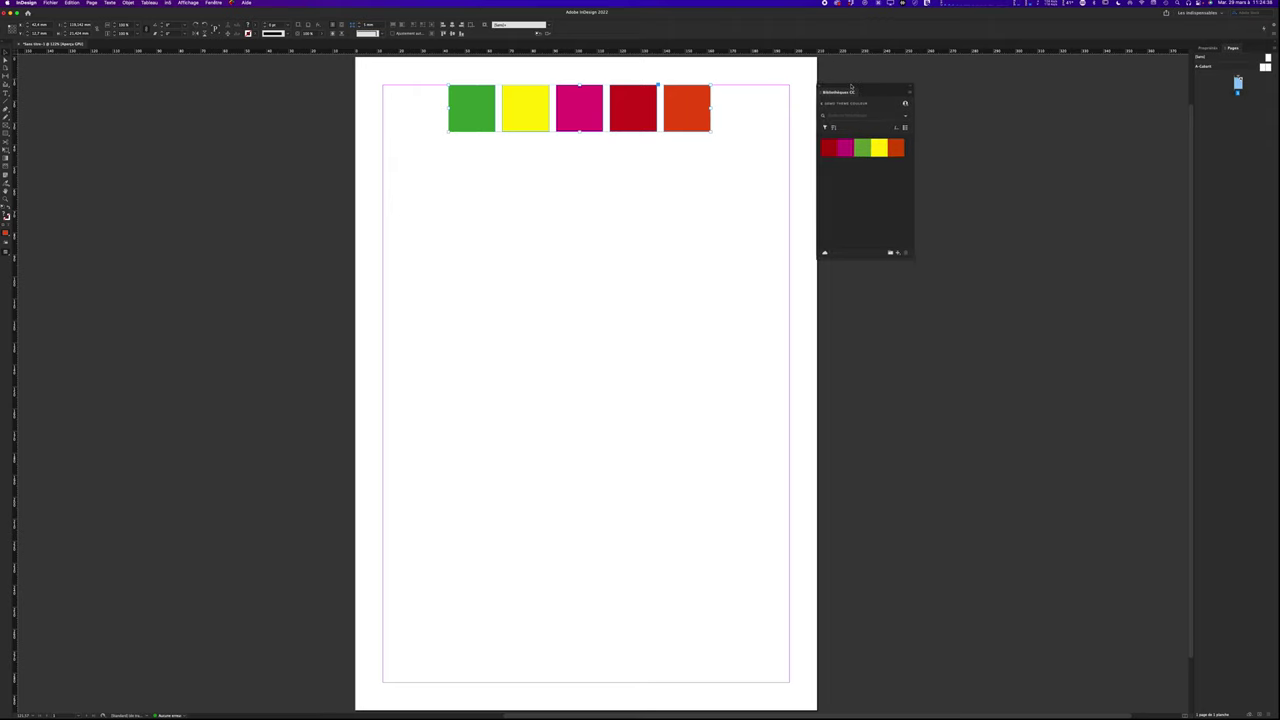
{"action": "left_click", "coordinate": [690, 221]}
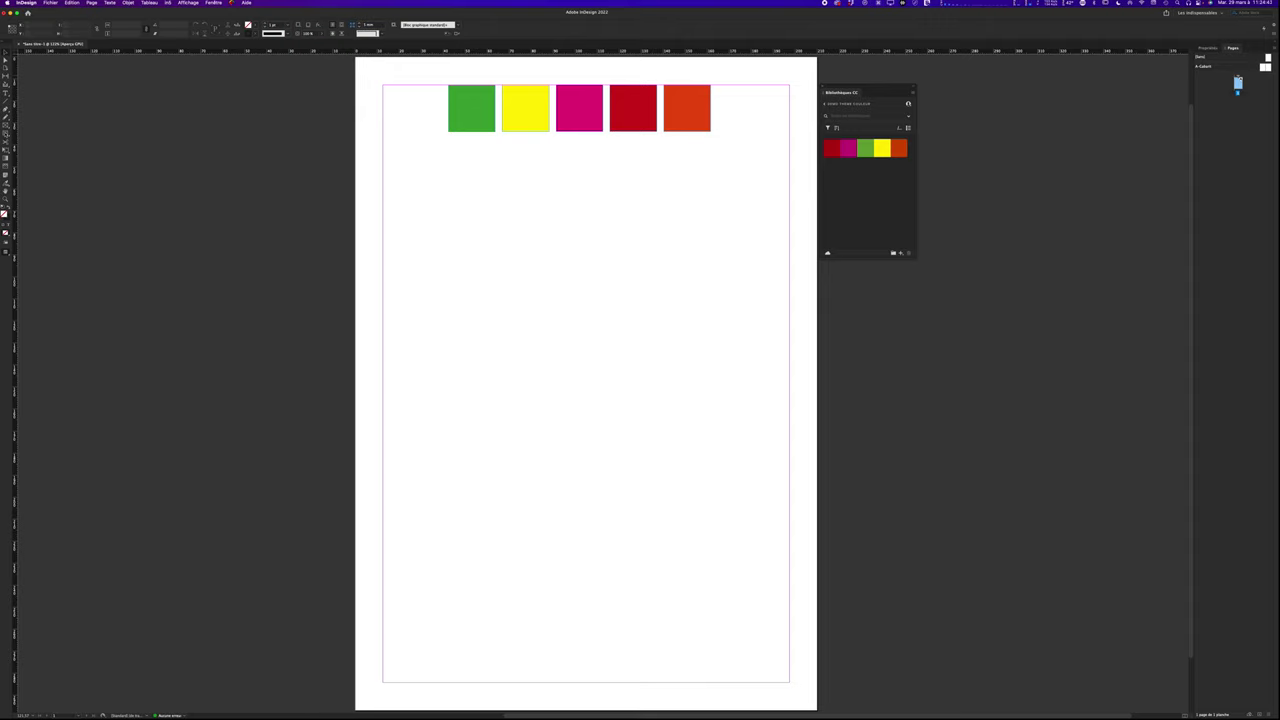
Draw a rectangle about 88 × 50 mm below the squares and fill it successively with the palette's red, magenta, green, yellow and orange.
{"action": "left_click_drag", "start_coordinate": [467, 208], "coordinate": [660, 318]}
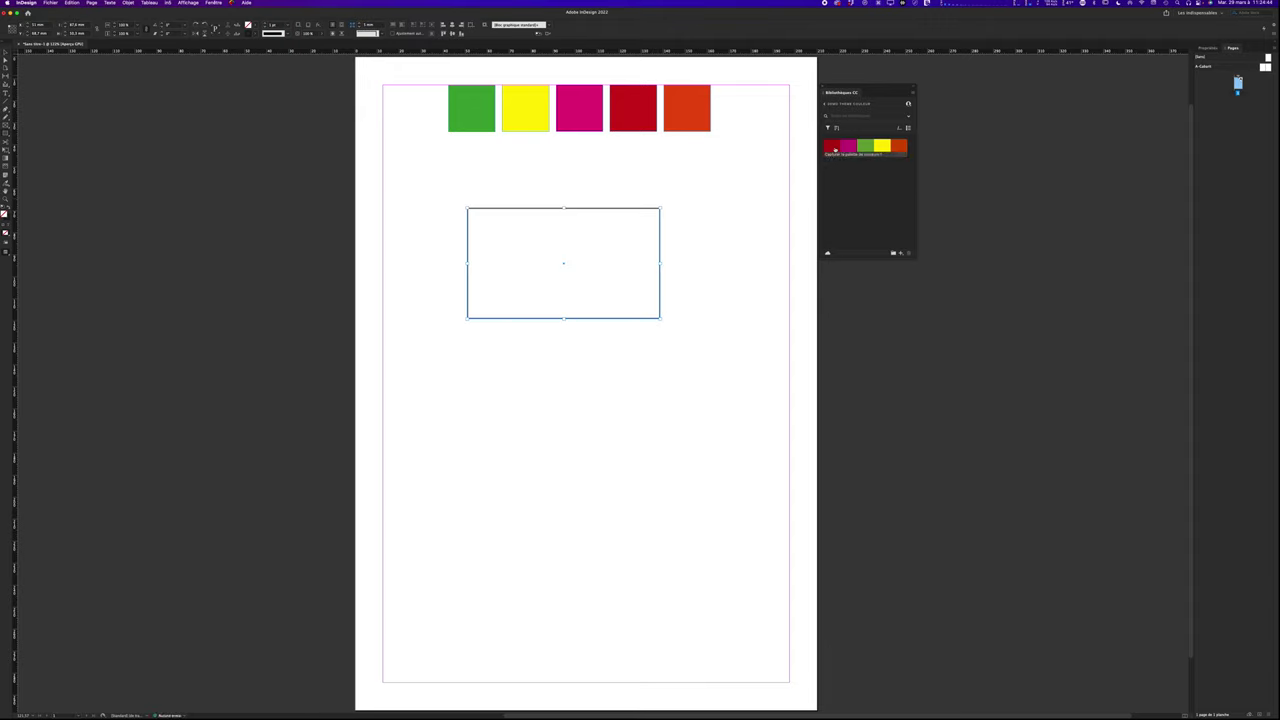
{"action": "left_click", "coordinate": [832, 147]}
{"action": "left_click", "coordinate": [849, 147]}
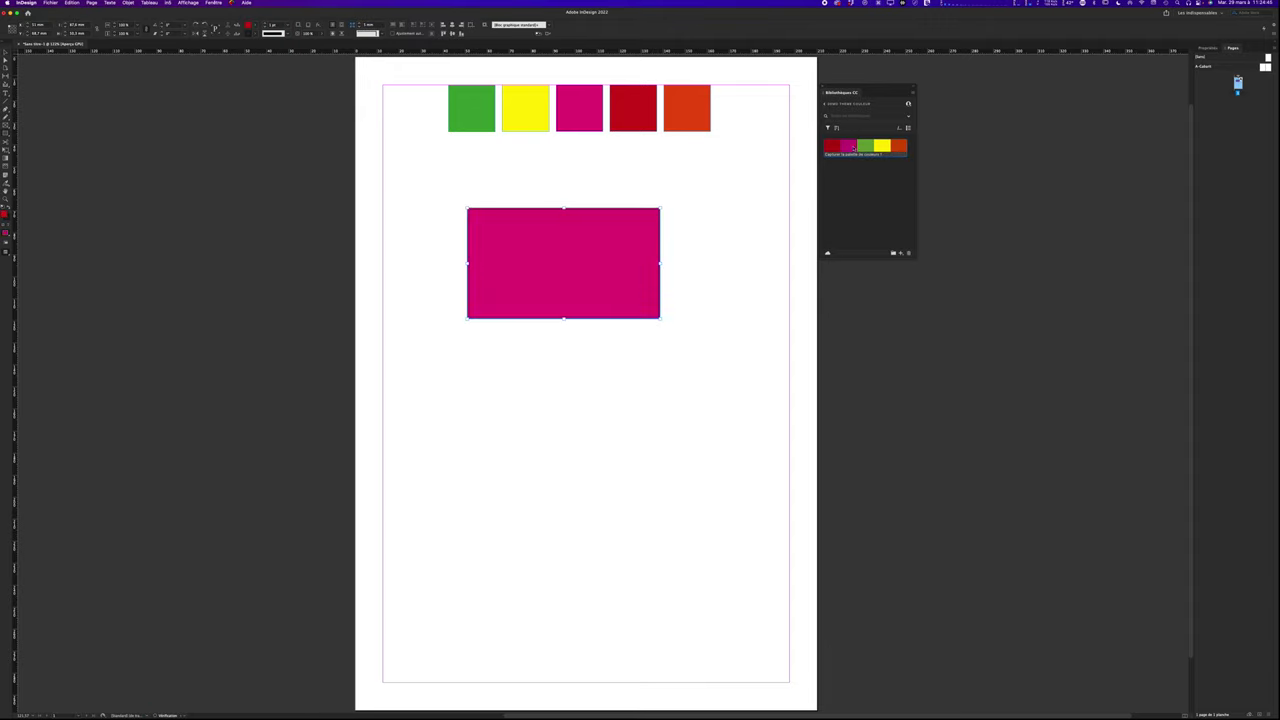
{"action": "left_click", "coordinate": [865, 147]}
{"action": "left_click", "coordinate": [882, 147]}
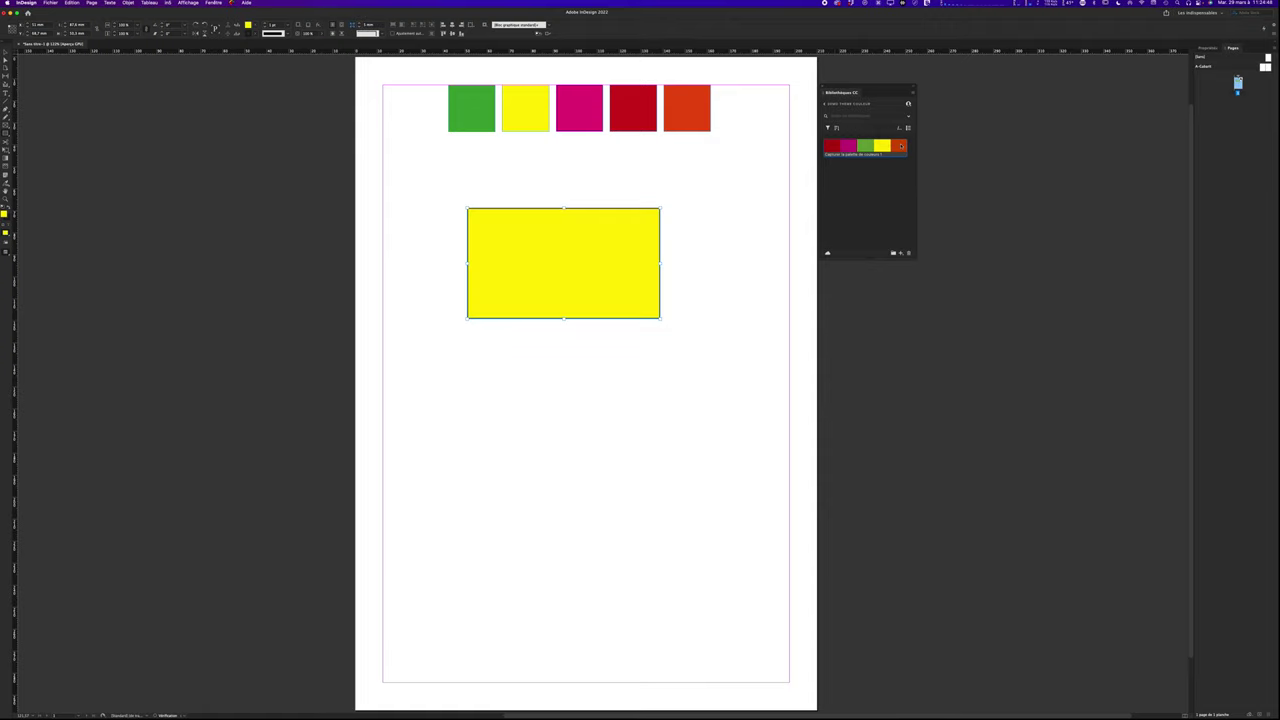
{"action": "left_click", "coordinate": [900, 147]}
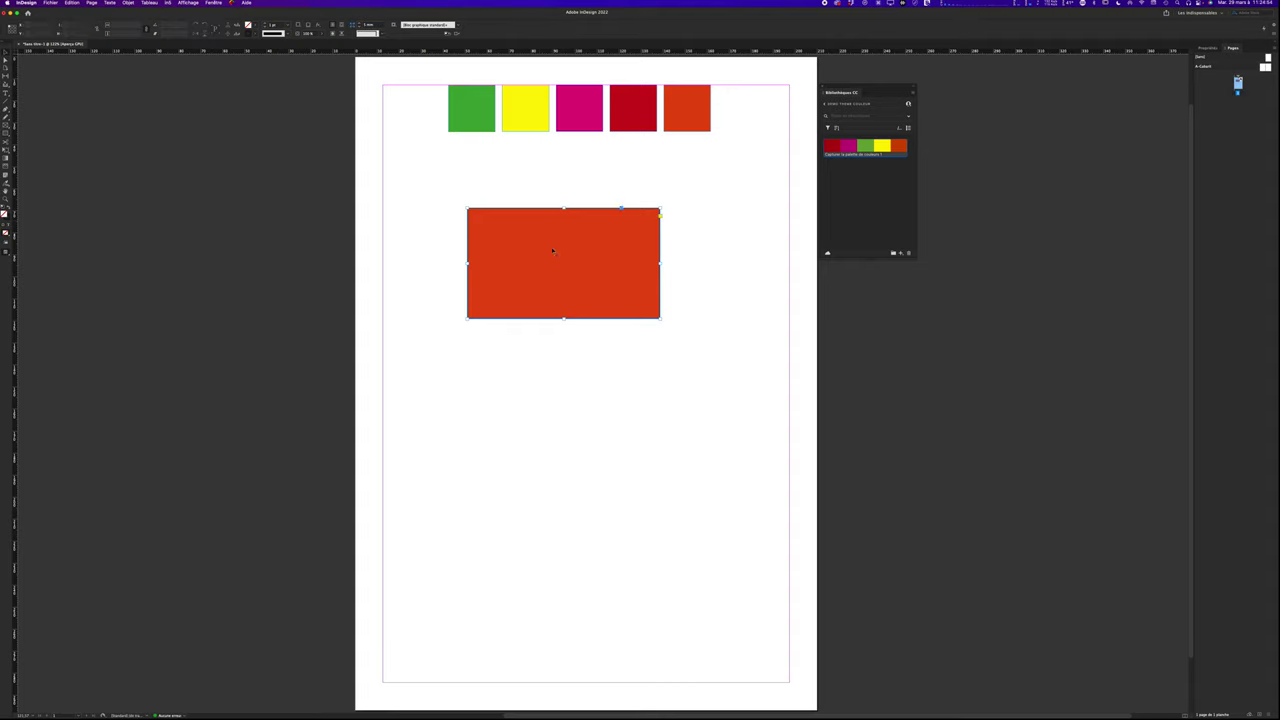
Move the orange test rectangle around the page, shift the libraries panel away from the page edge, and delete the rectangle.
{"action": "left_click_drag", "start_coordinate": [587, 260], "coordinate": [621, 313]}
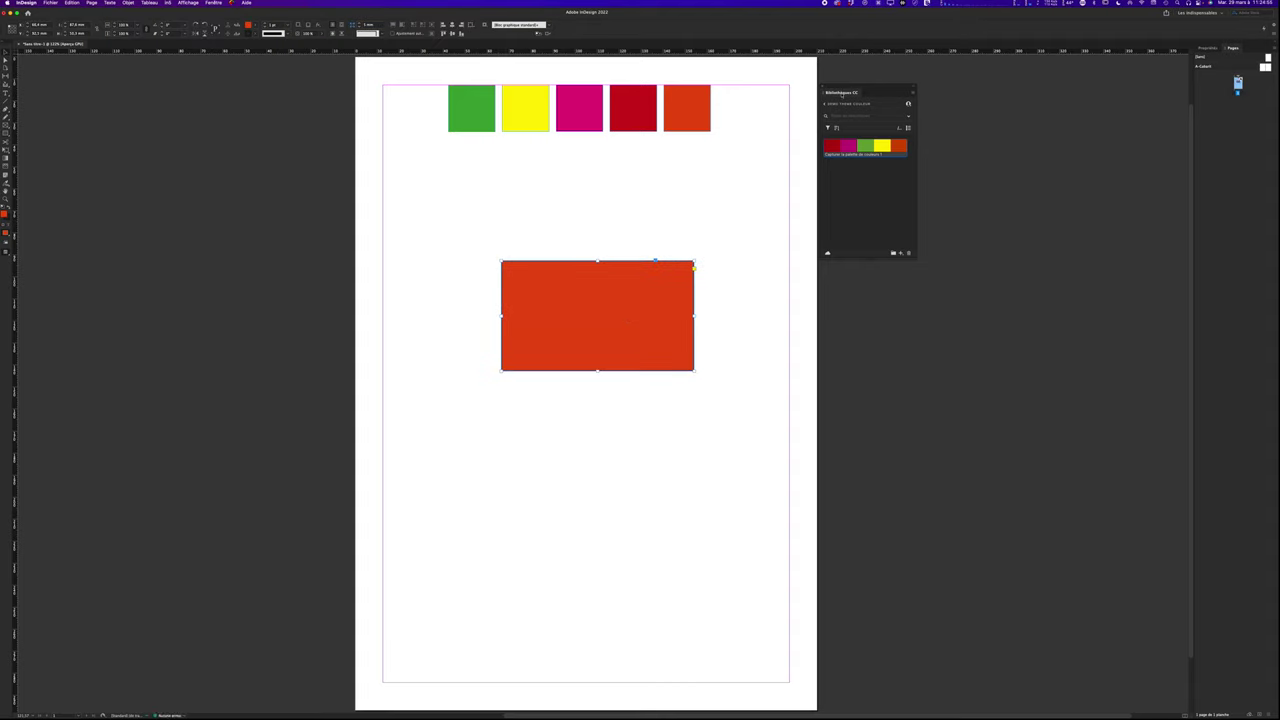
{"action": "left_click_drag", "start_coordinate": [846, 88], "coordinate": [915, 79]}
{"action": "left_click_drag", "start_coordinate": [577, 317], "coordinate": [491, 248]}
{"action": "key", "text": "Delete"}
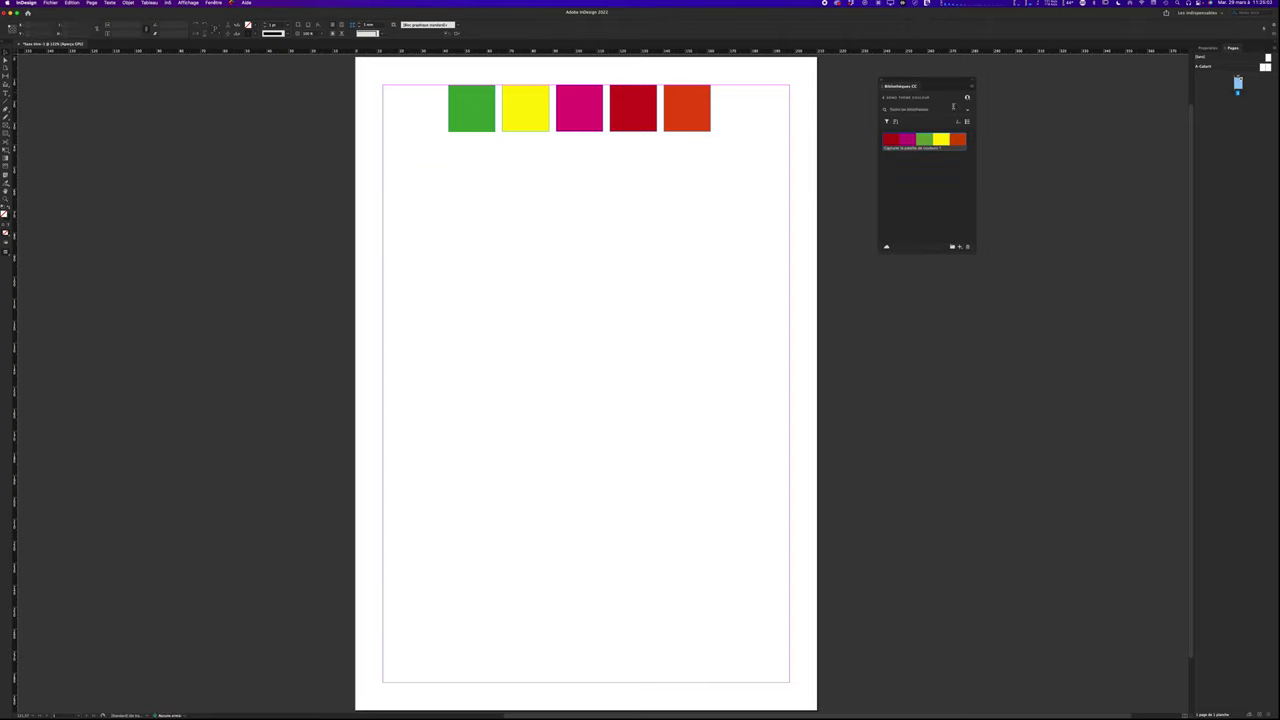
Place the beer poster image from another CC library below the coloured squares, about 138 mm wide and centred on the page.
{"action": "left_click", "coordinate": [884, 100]}
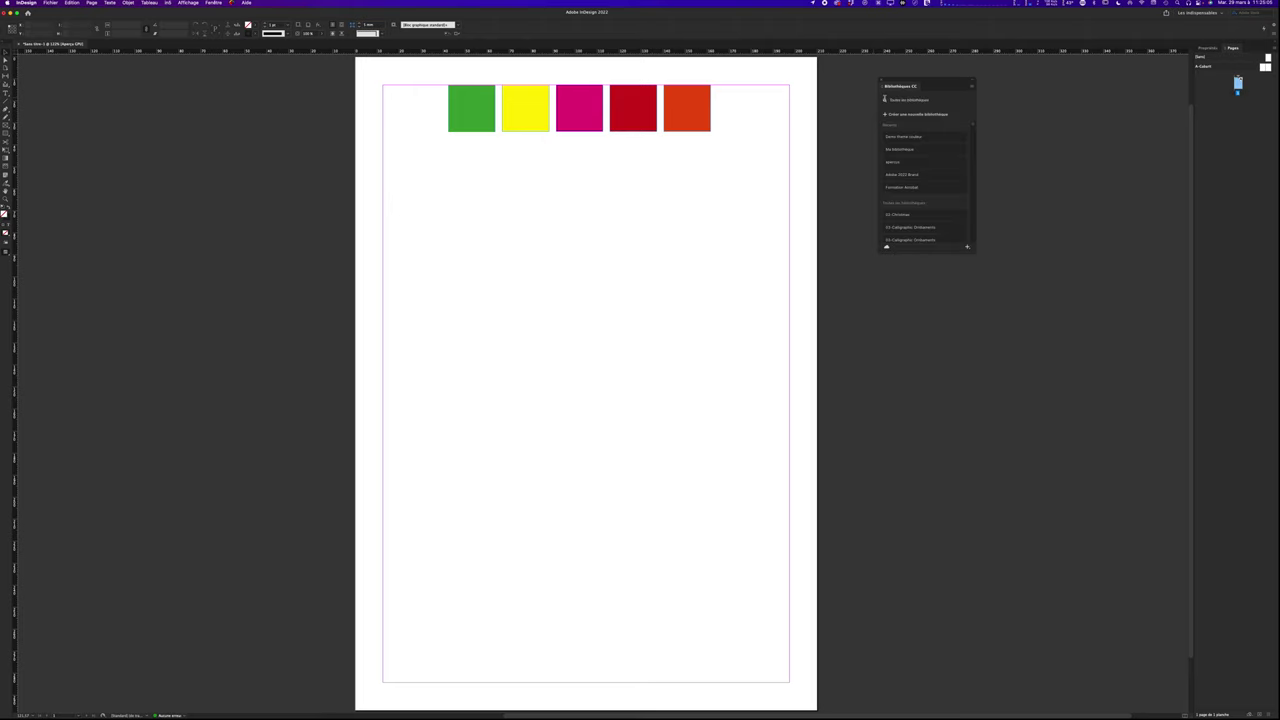
{"action": "left_click", "coordinate": [907, 164]}
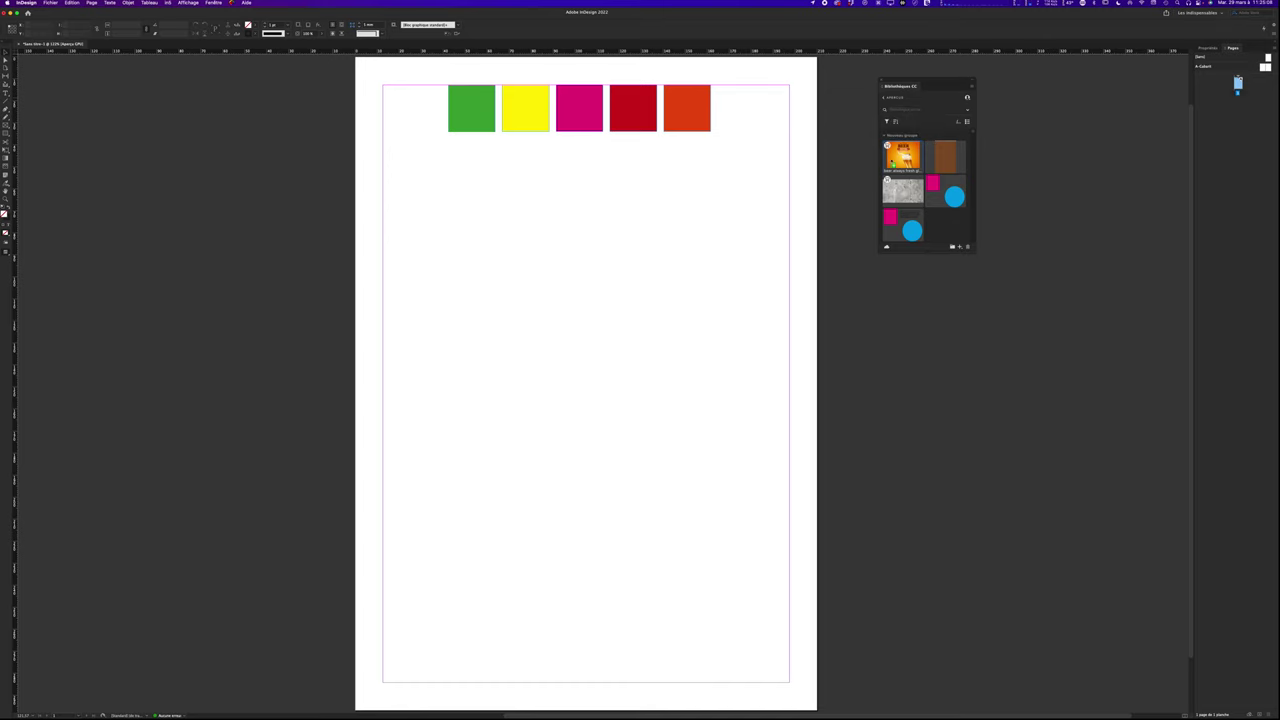
{"action": "left_click_drag", "start_coordinate": [907, 164], "coordinate": [710, 507]}
{"action": "left_click_drag", "start_coordinate": [634, 366], "coordinate": [588, 363]}
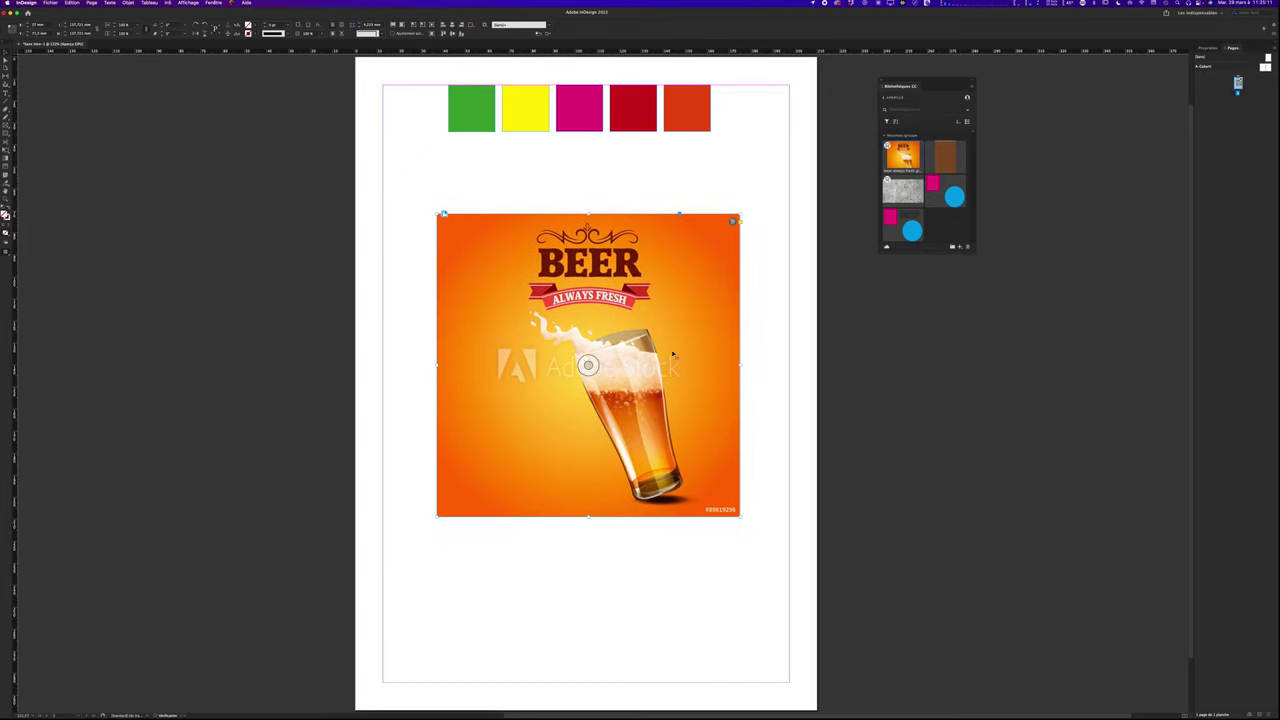
Return to the Demo theme couleur library and rename its saved colour palette as Theme 1 youtube.
{"action": "left_click", "coordinate": [893, 97]}
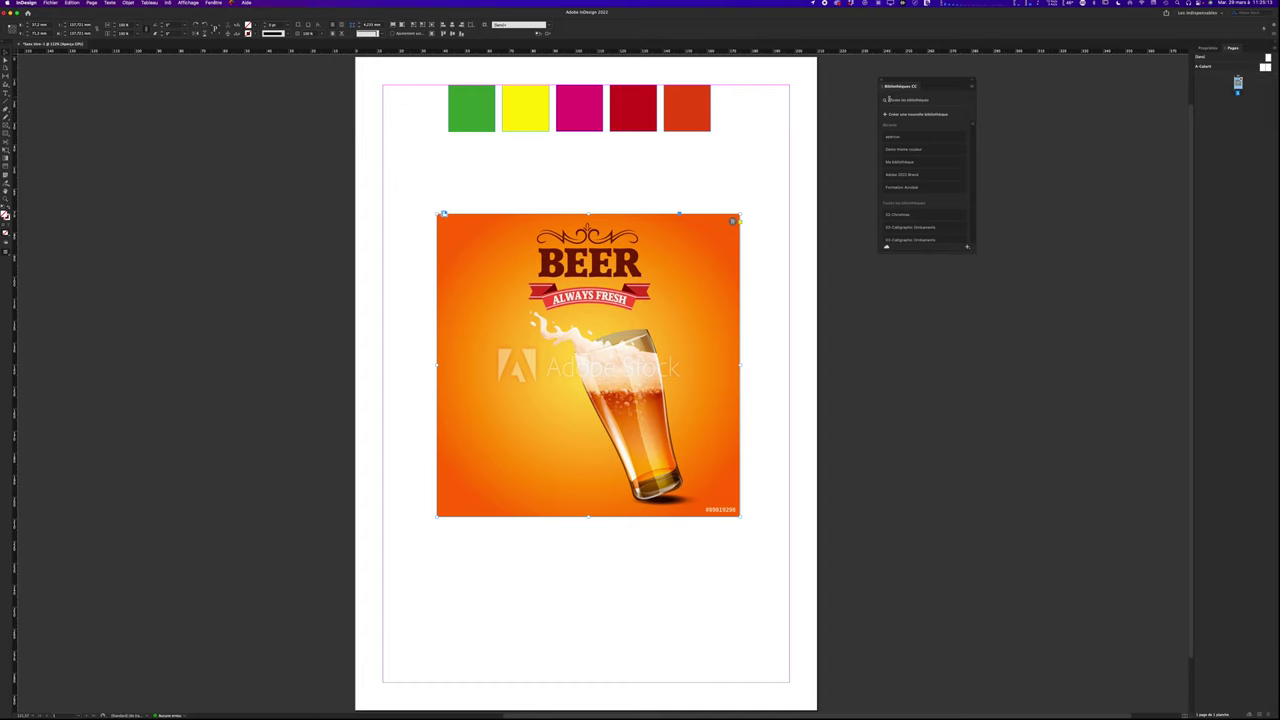
{"action": "left_click", "coordinate": [899, 152]}
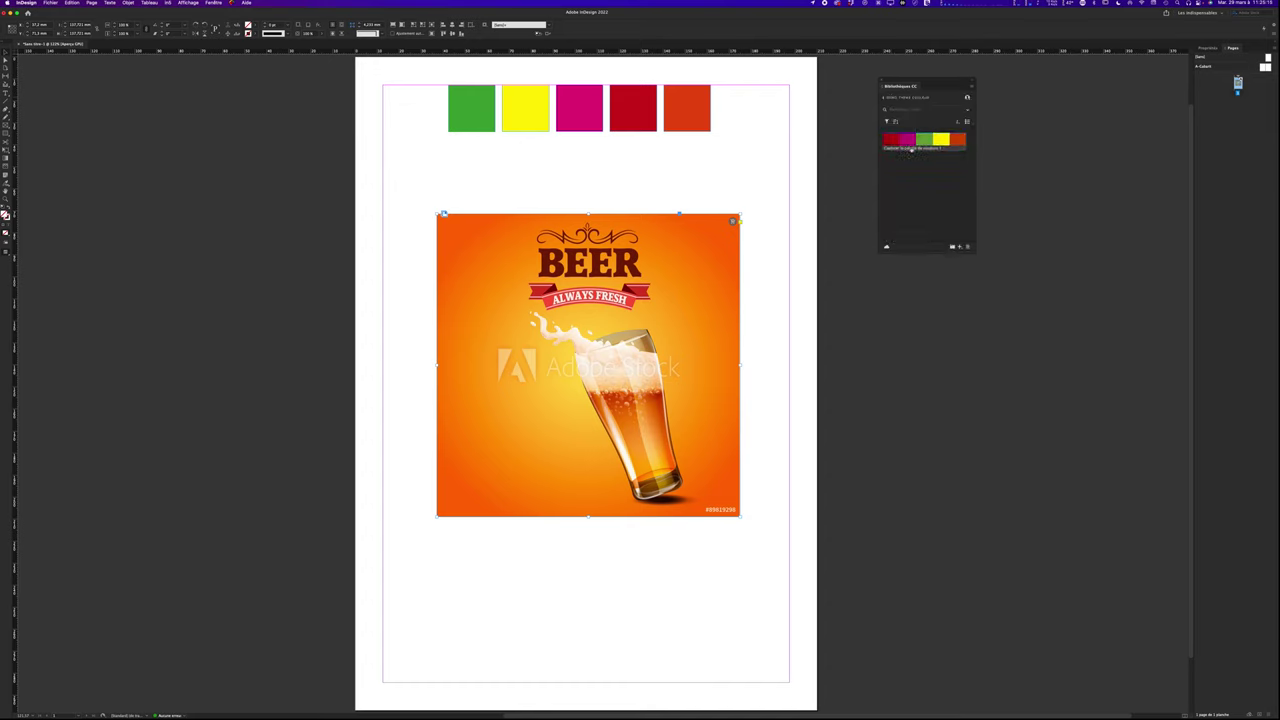
{"action": "double_click", "coordinate": [910, 150]}
{"action": "key", "text": "BackSpace"}
{"action": "key", "text": "Return"}
Extract a colour palette from the beer image and set its colour mood to Aucun.
{"action": "right_click", "coordinate": [645, 270]}
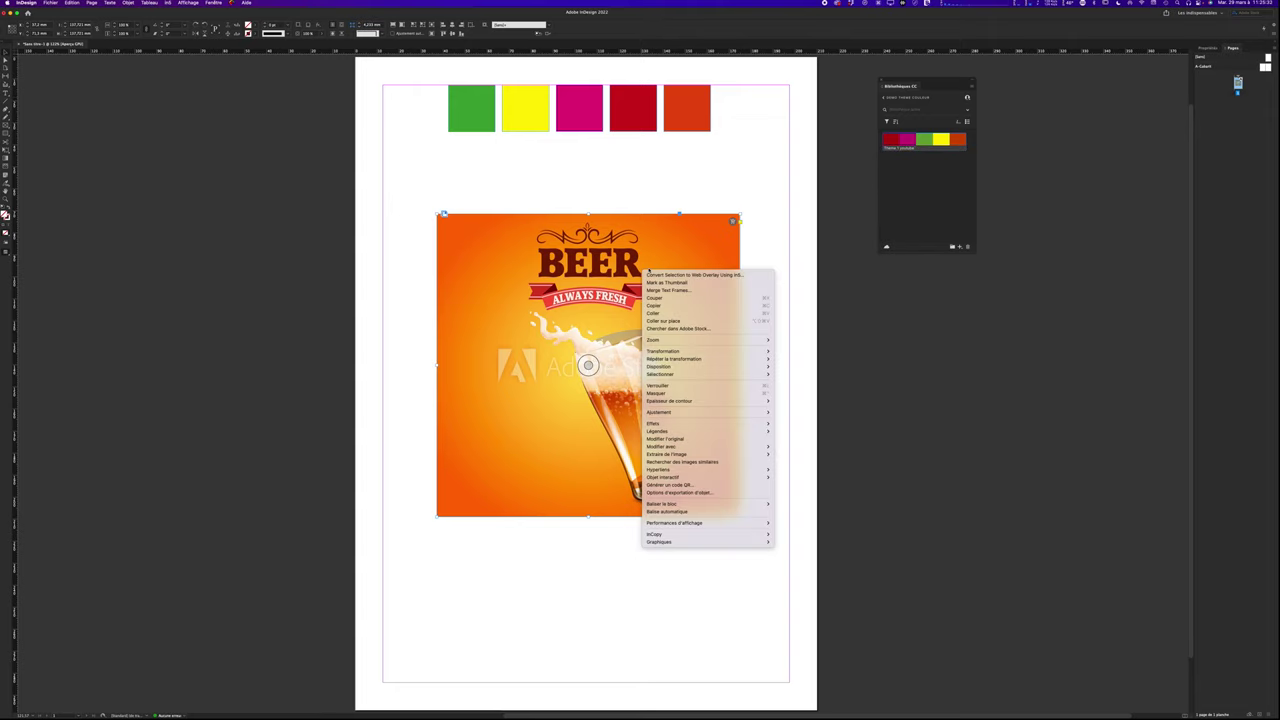
{"action": "mouse_move", "coordinate": [720, 454]}
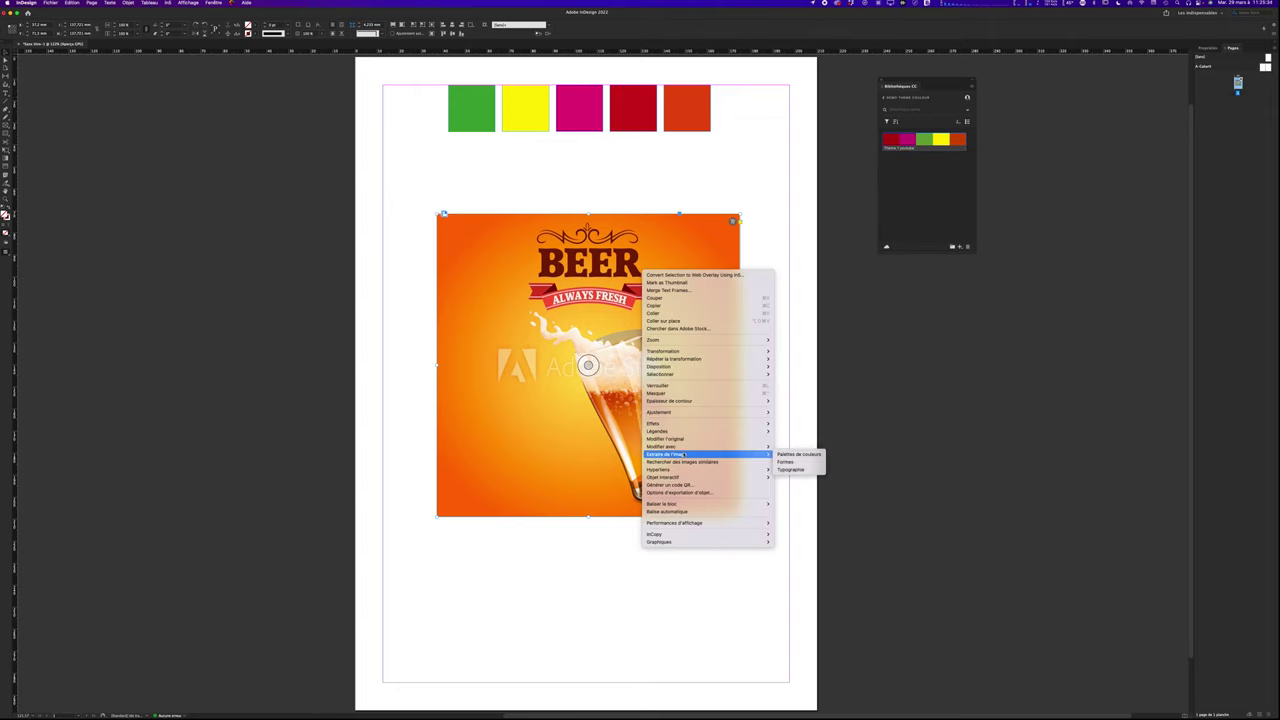
{"action": "left_click", "coordinate": [790, 461]}
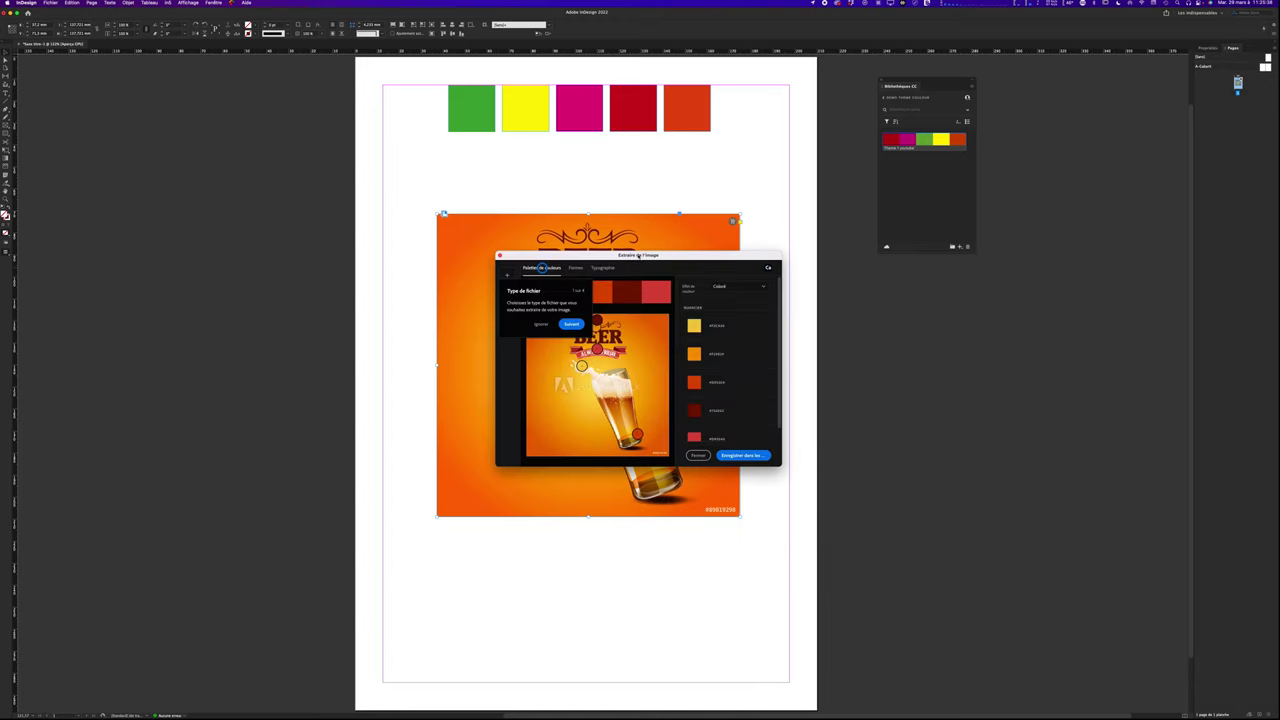
{"action": "left_click_drag", "start_coordinate": [637, 255], "coordinate": [373, 266]}
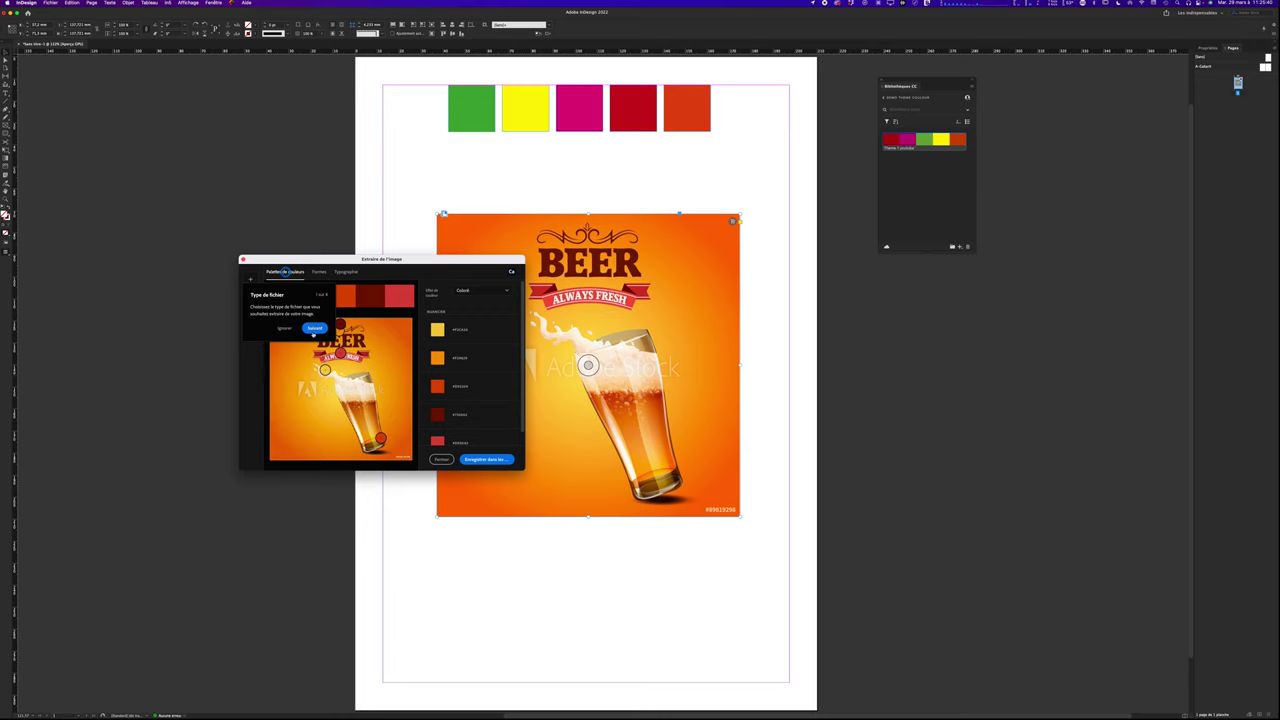
{"action": "left_click", "coordinate": [314, 329]}
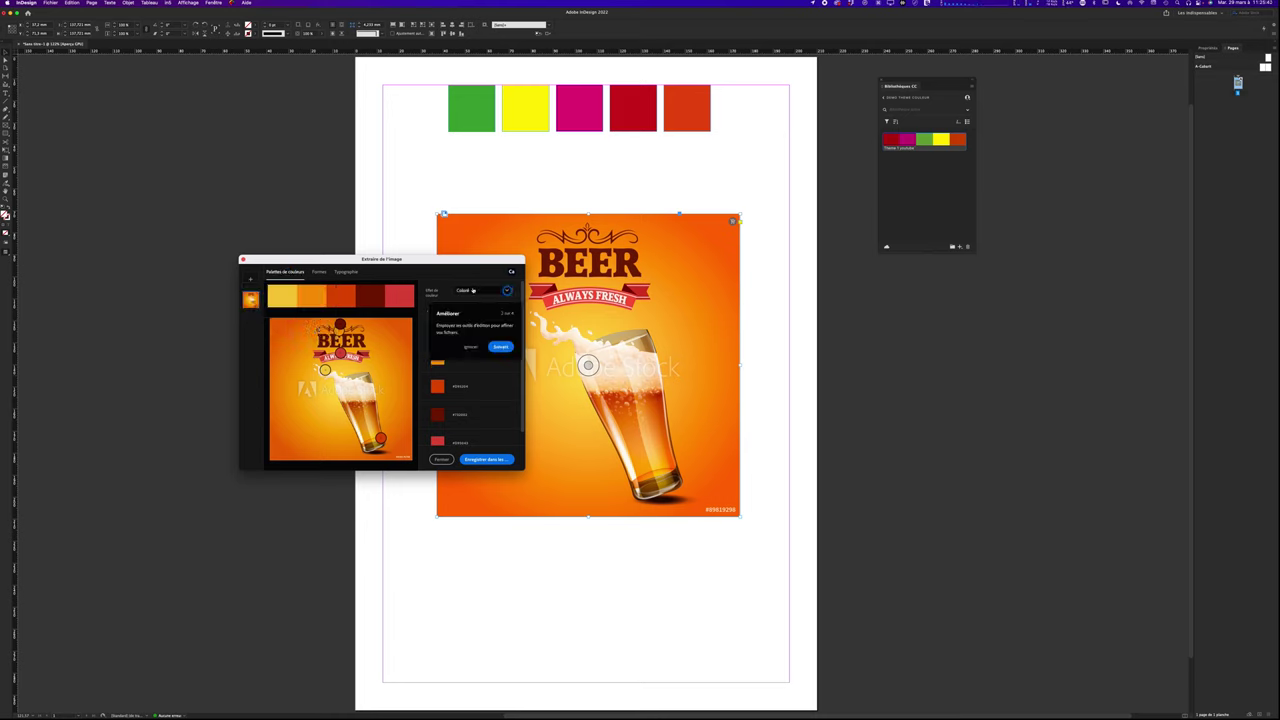
{"action": "left_click", "coordinate": [472, 290]}
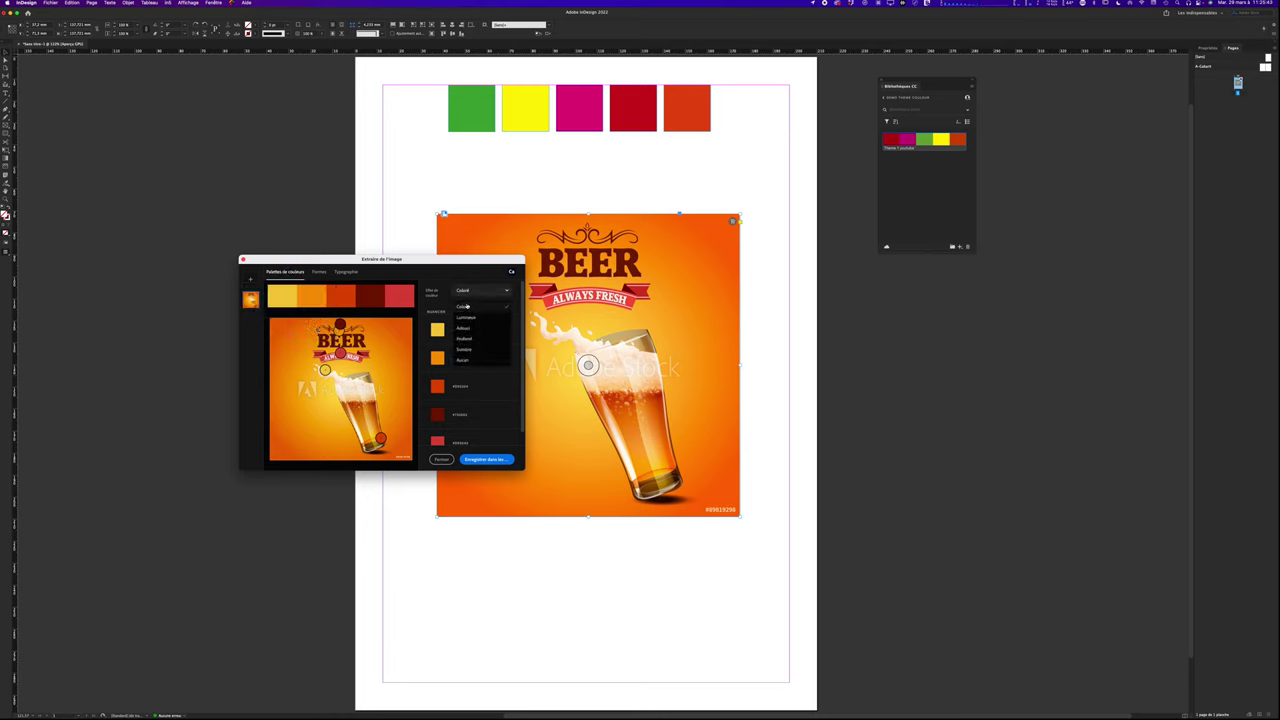
{"action": "left_click", "coordinate": [466, 360]}
Save the beer image's palette to the Demo theme couleur library and close the extraction window.
{"action": "left_click_drag", "start_coordinate": [436, 260], "coordinate": [920, 265]}
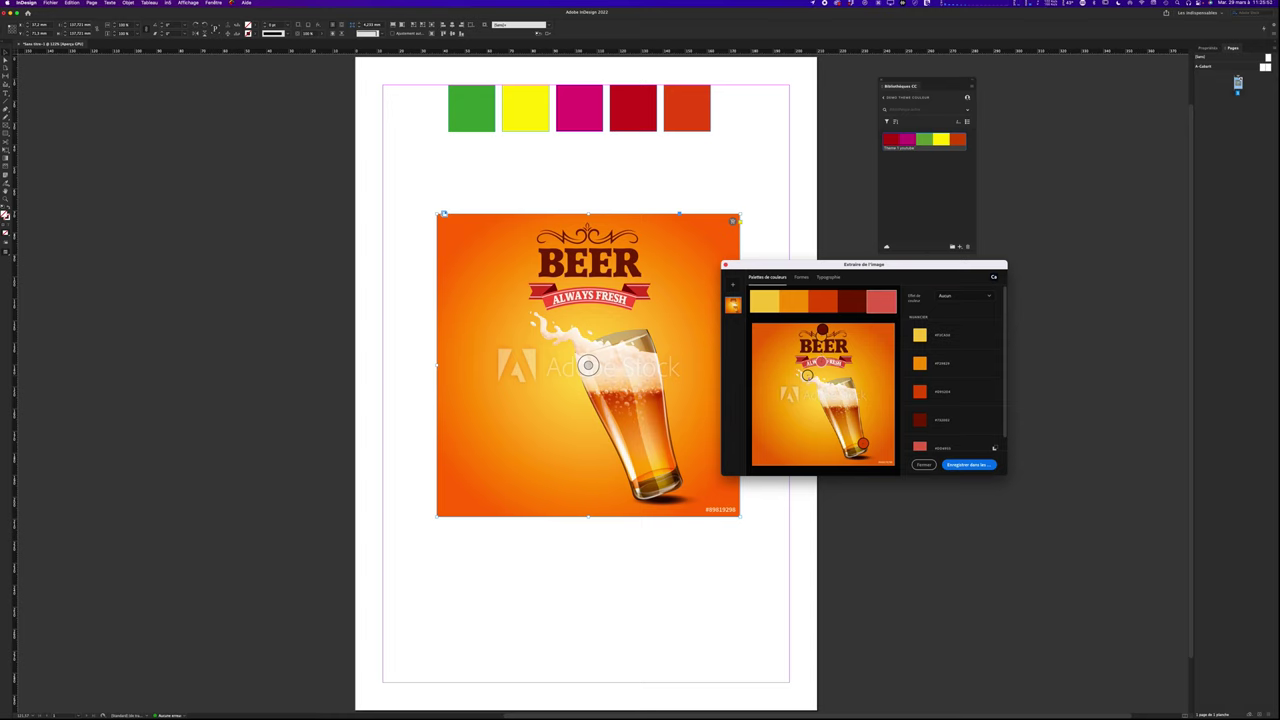
{"action": "scroll", "coordinate": [994, 448], "scroll_direction": "down", "scroll_amount": 1}
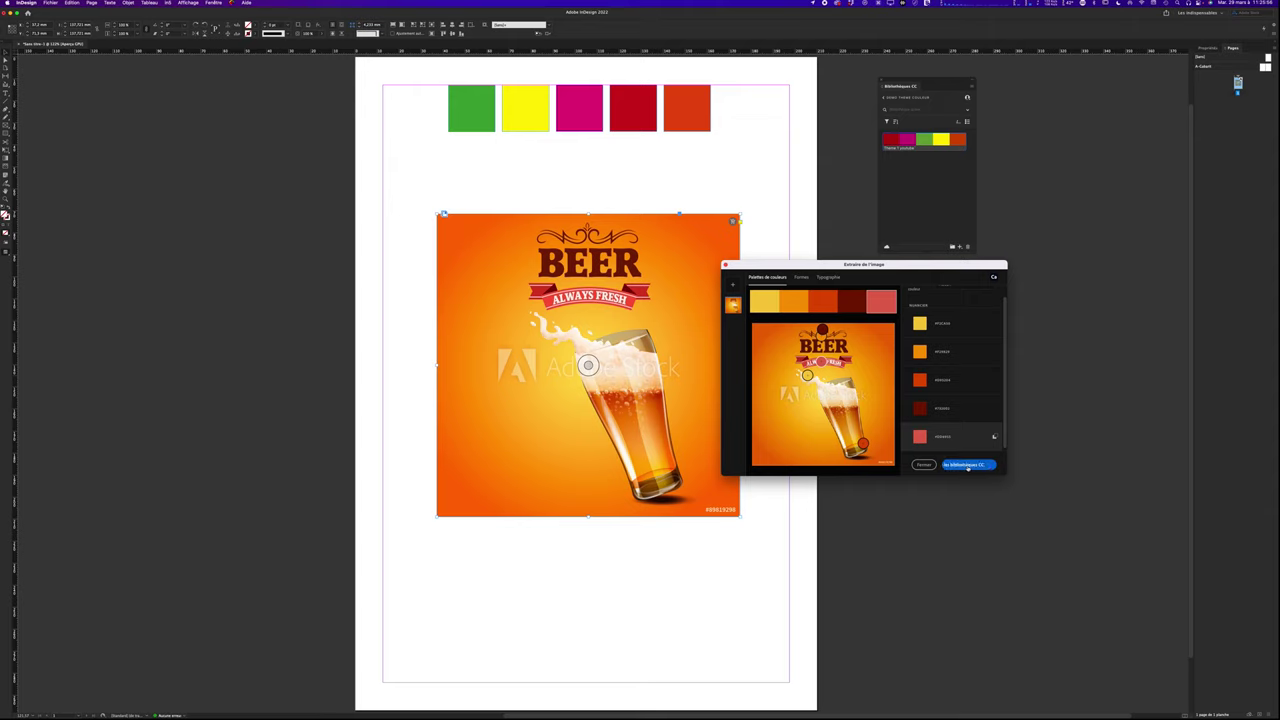
{"action": "left_click", "coordinate": [968, 465]}
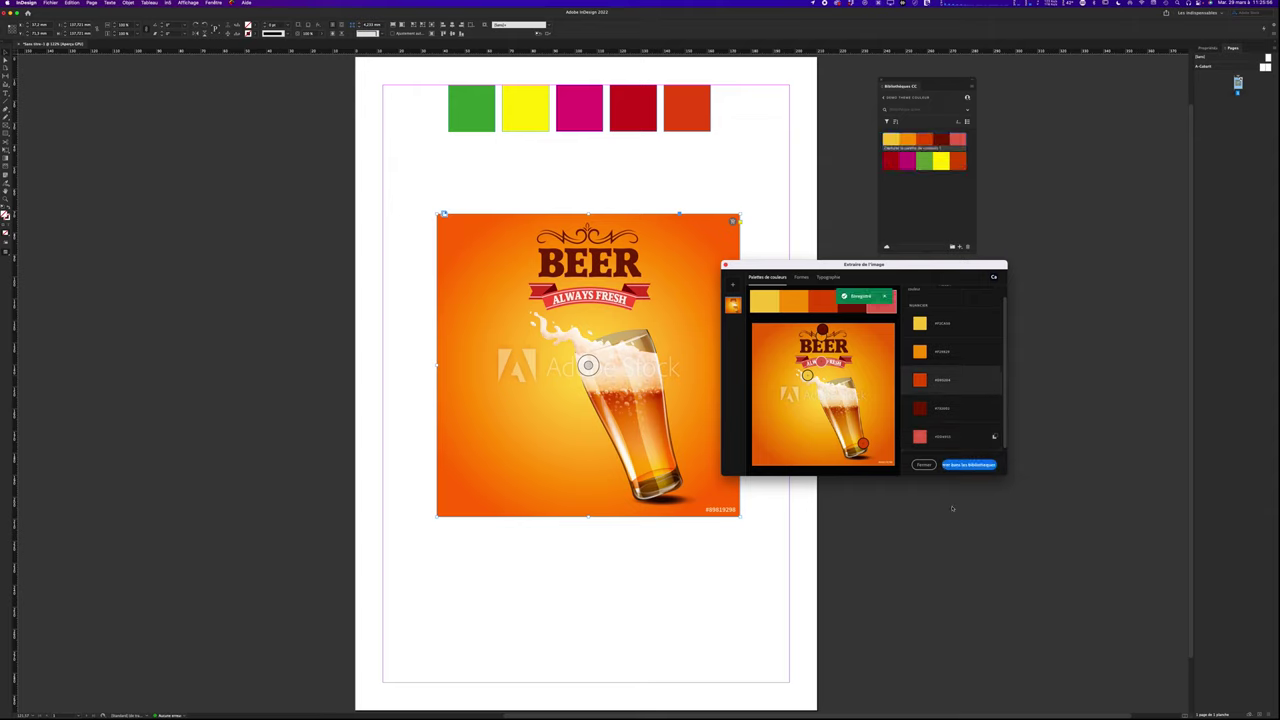
{"action": "left_click", "coordinate": [921, 466]}
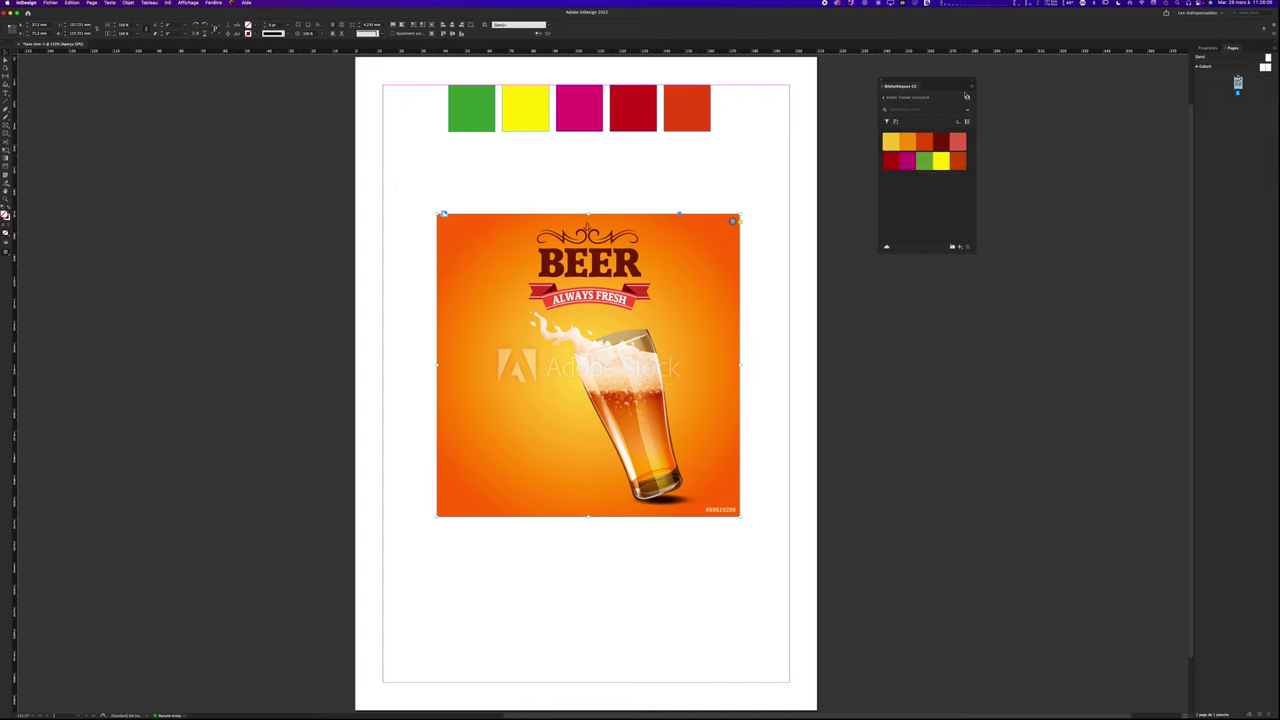
Open the Demo theme couleur invitation in Creative Cloud, try Droits de lecture, restore Droits de modification, and close it without inviting anyone.
{"action": "left_click", "coordinate": [967, 97]}
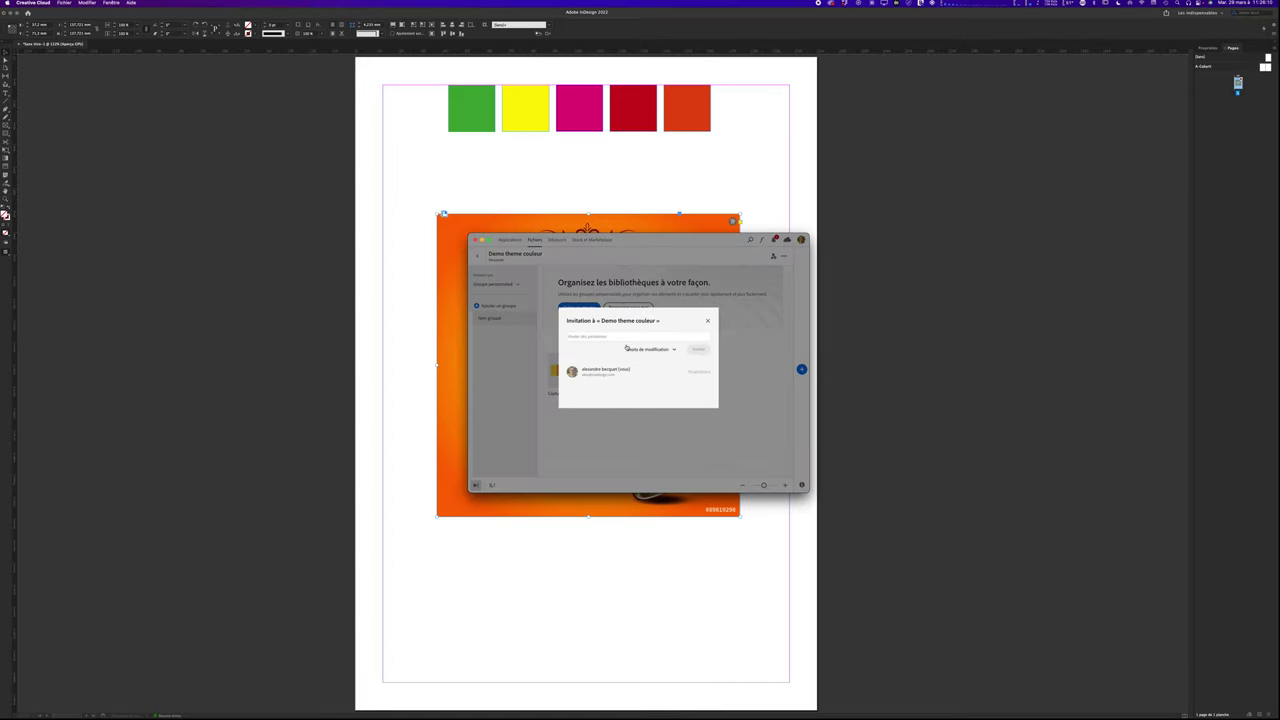
{"action": "left_click", "coordinate": [620, 335]}
{"action": "left_click", "coordinate": [665, 350]}
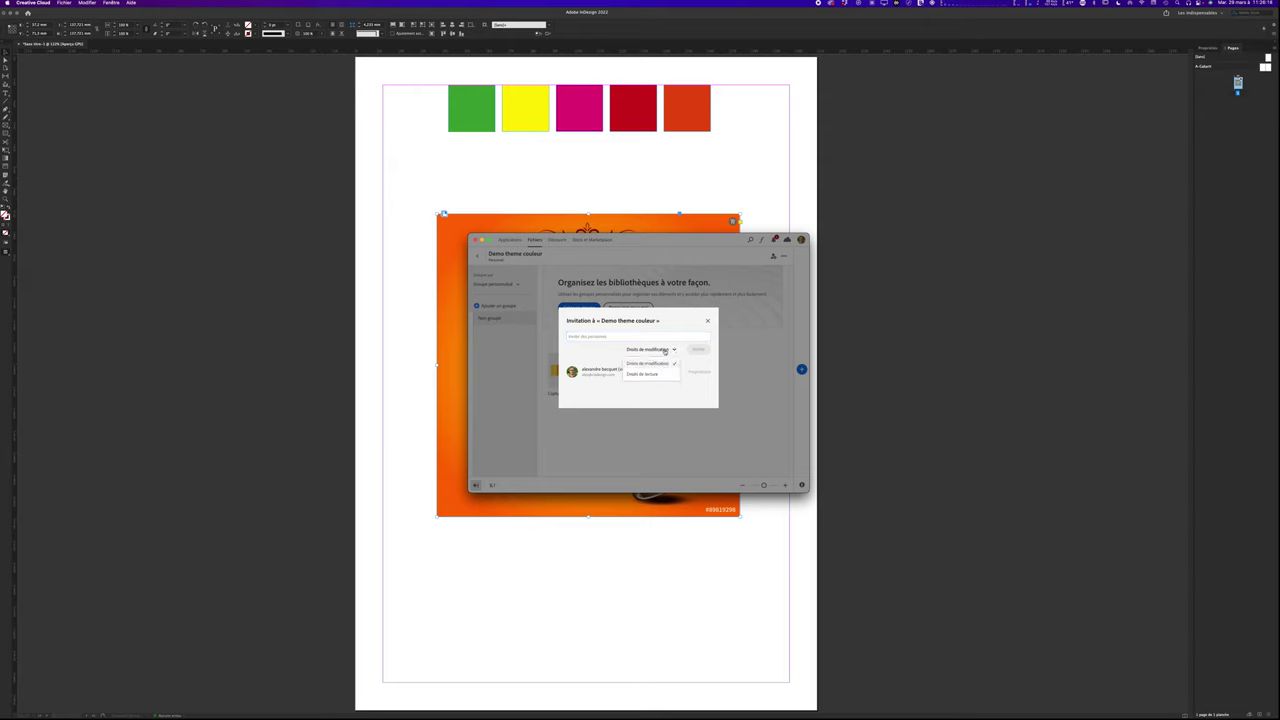
{"action": "left_click", "coordinate": [650, 375]}
{"action": "left_click", "coordinate": [666, 350]}
{"action": "left_click", "coordinate": [663, 364]}
{"action": "left_click", "coordinate": [606, 339]}
{"action": "left_click", "coordinate": [606, 337]}
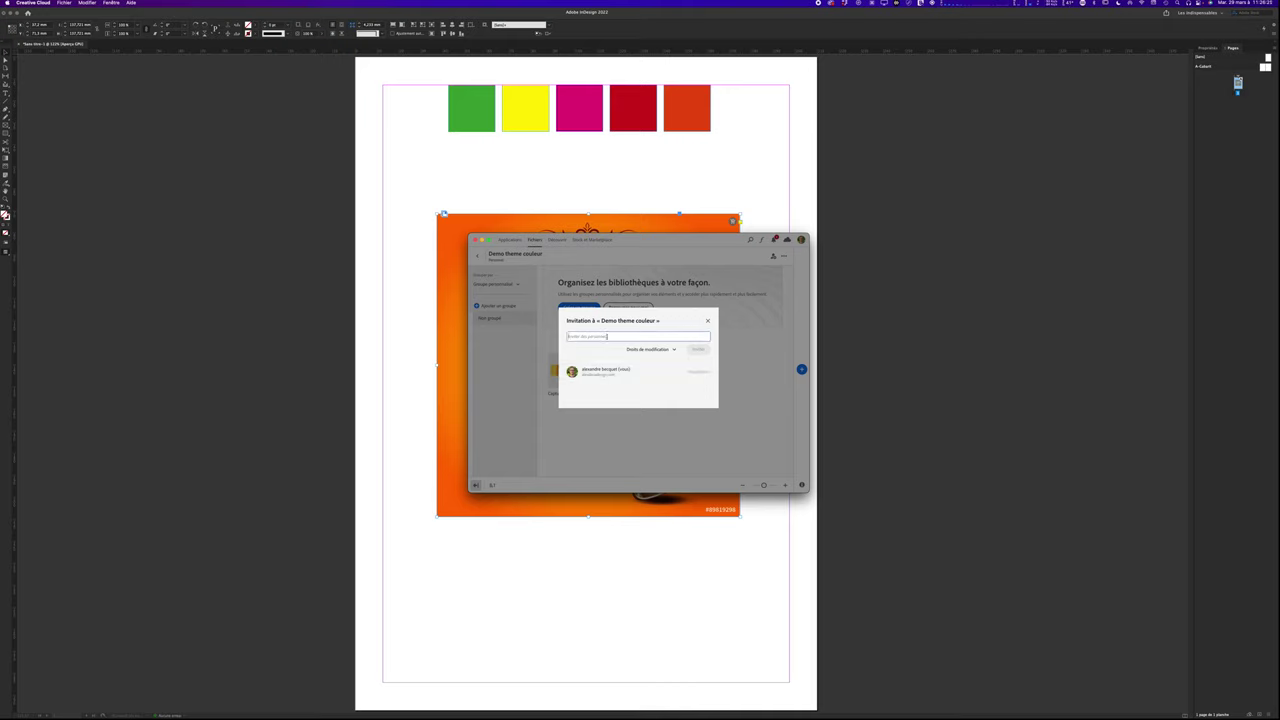
{"action": "left_click", "coordinate": [706, 320]}
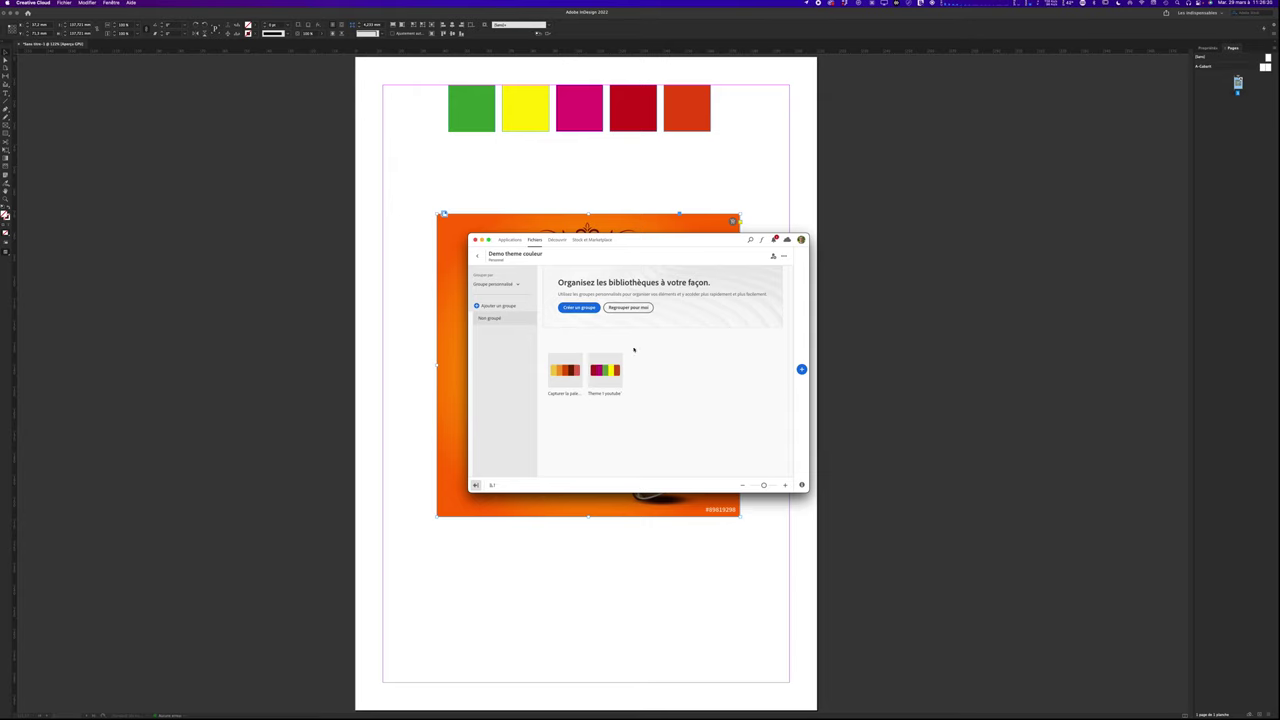
Enlarge the library thumbnails in Creative Cloud, look at the files overview, and return to the InDesign document.
{"action": "left_click_drag", "start_coordinate": [639, 243], "coordinate": [605, 221]}
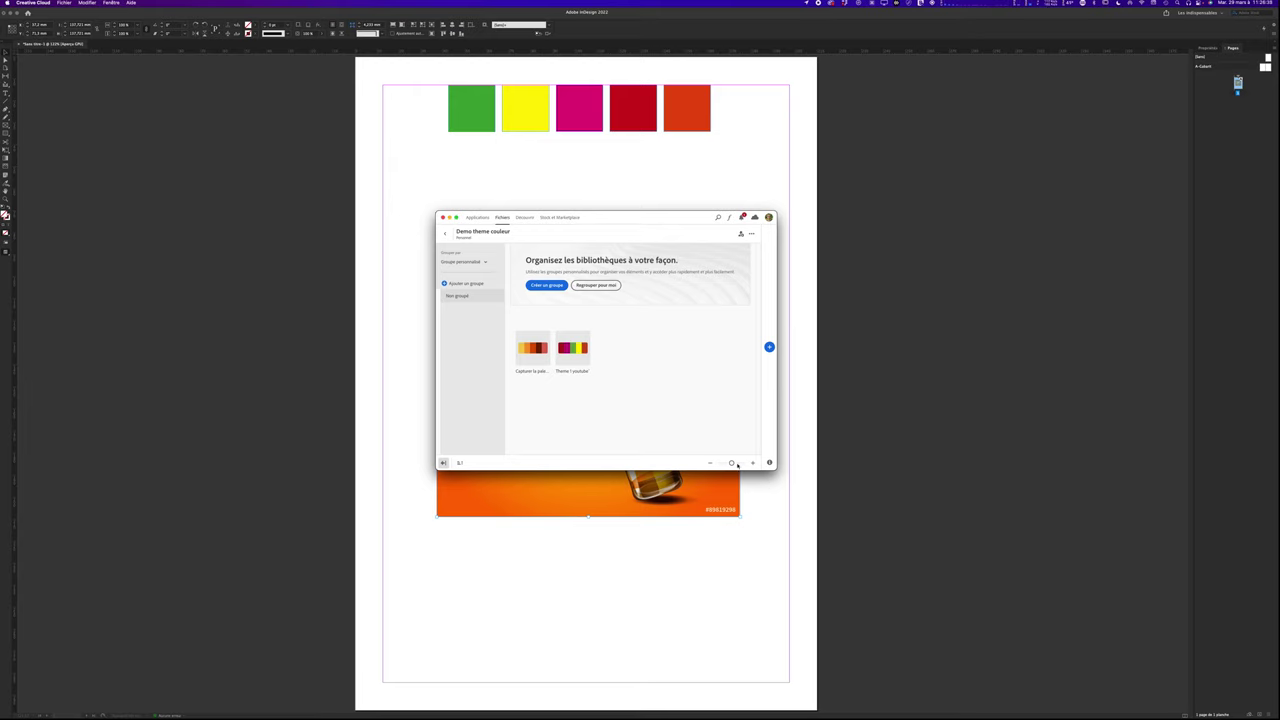
{"action": "left_click_drag", "start_coordinate": [733, 464], "coordinate": [741, 464]}
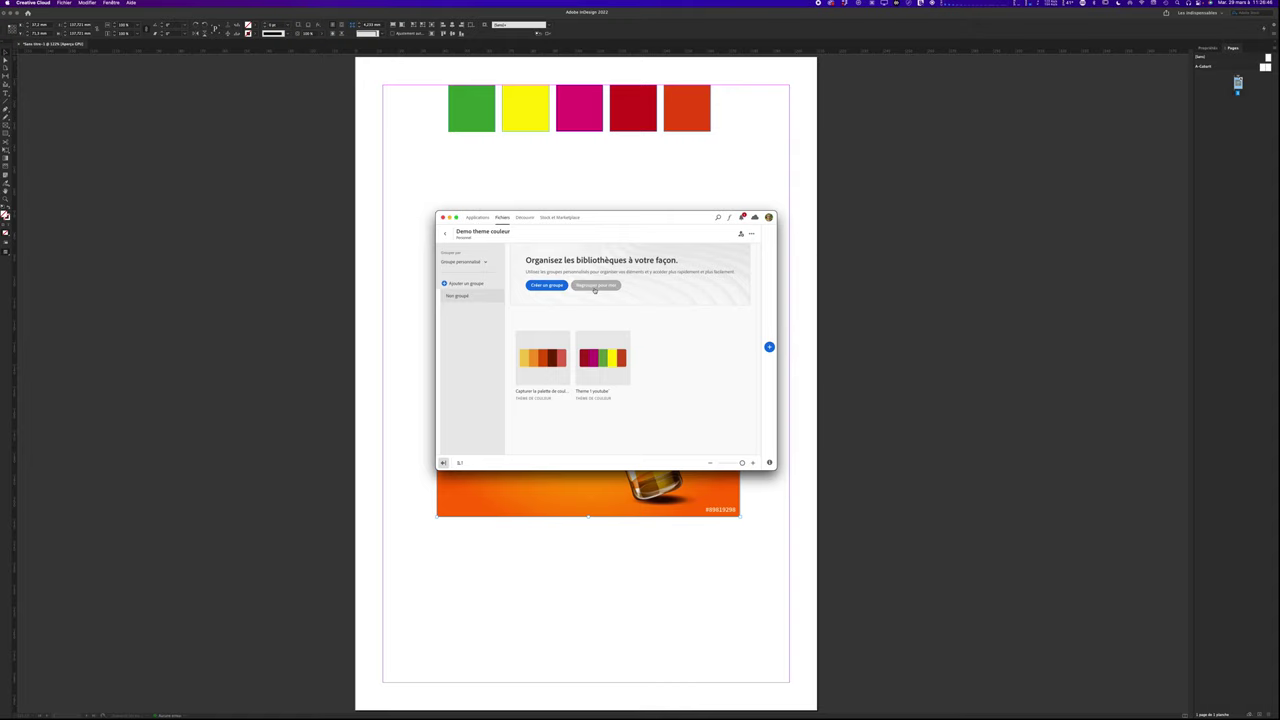
{"action": "left_click", "coordinate": [487, 218]}
{"action": "left_click", "coordinate": [506, 219]}
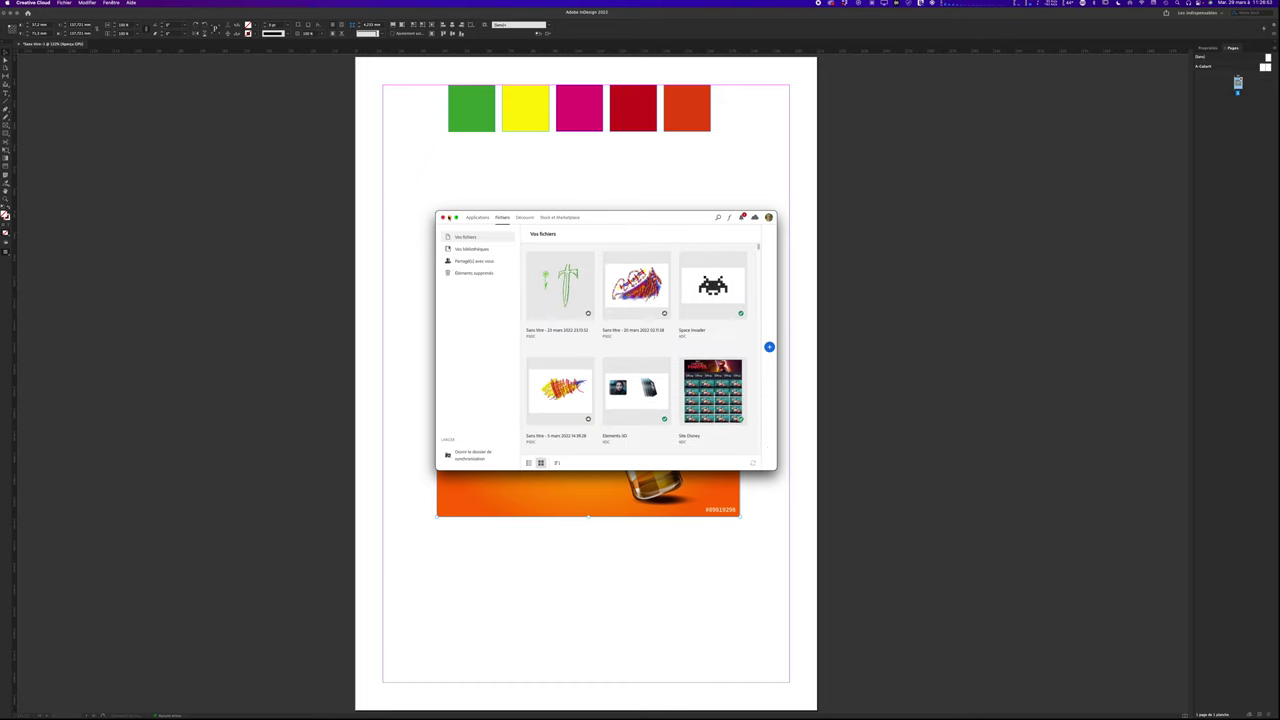
{"action": "left_click", "coordinate": [545, 160]}
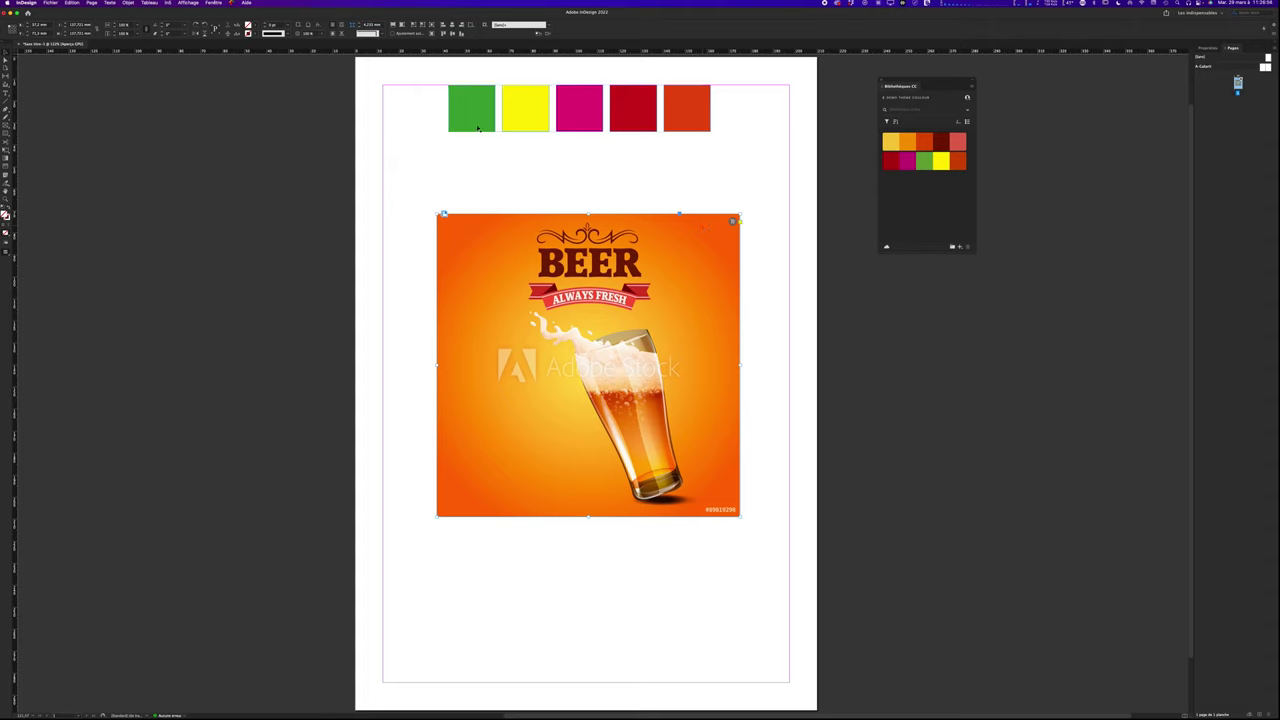
Shift the beer image partly over the page's left edge and start extracting from it through the CC library's add options.
{"action": "left_click_drag", "start_coordinate": [431, 70], "coordinate": [749, 170]}
{"action": "left_click_drag", "start_coordinate": [500, 303], "coordinate": [396, 347]}
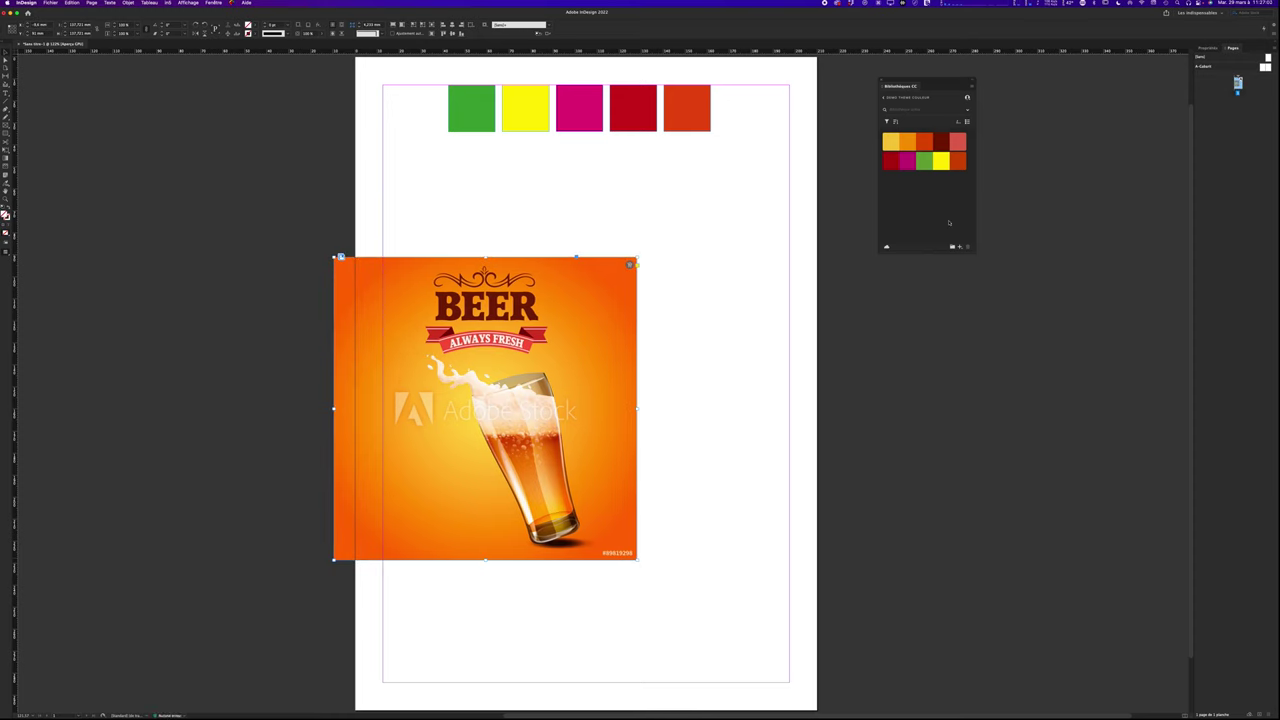
{"action": "left_click", "coordinate": [961, 249]}
{"action": "left_click", "coordinate": [906, 207]}
{"action": "left_click", "coordinate": [962, 249]}
{"action": "left_click", "coordinate": [935, 226]}
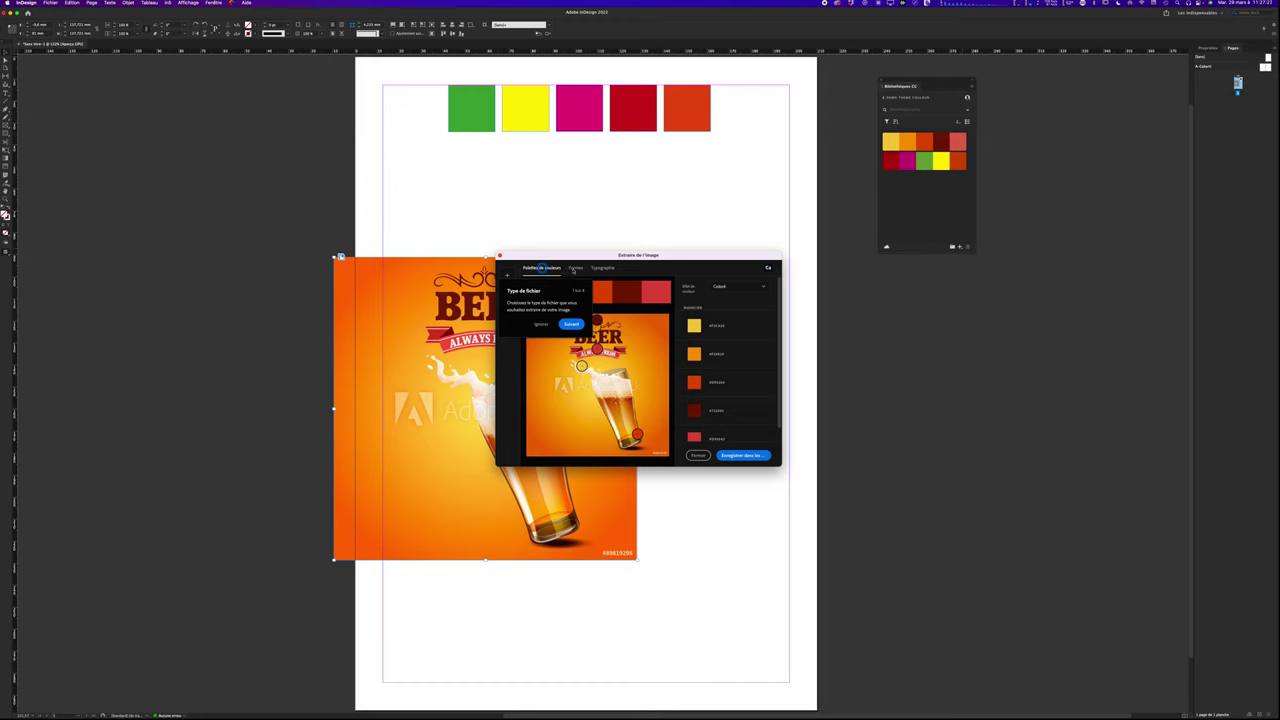
View the Formes extraction, return to Palettes de couleurs, and close the extraction window without saving.
{"action": "left_click", "coordinate": [575, 268]}
{"action": "left_click", "coordinate": [546, 268]}
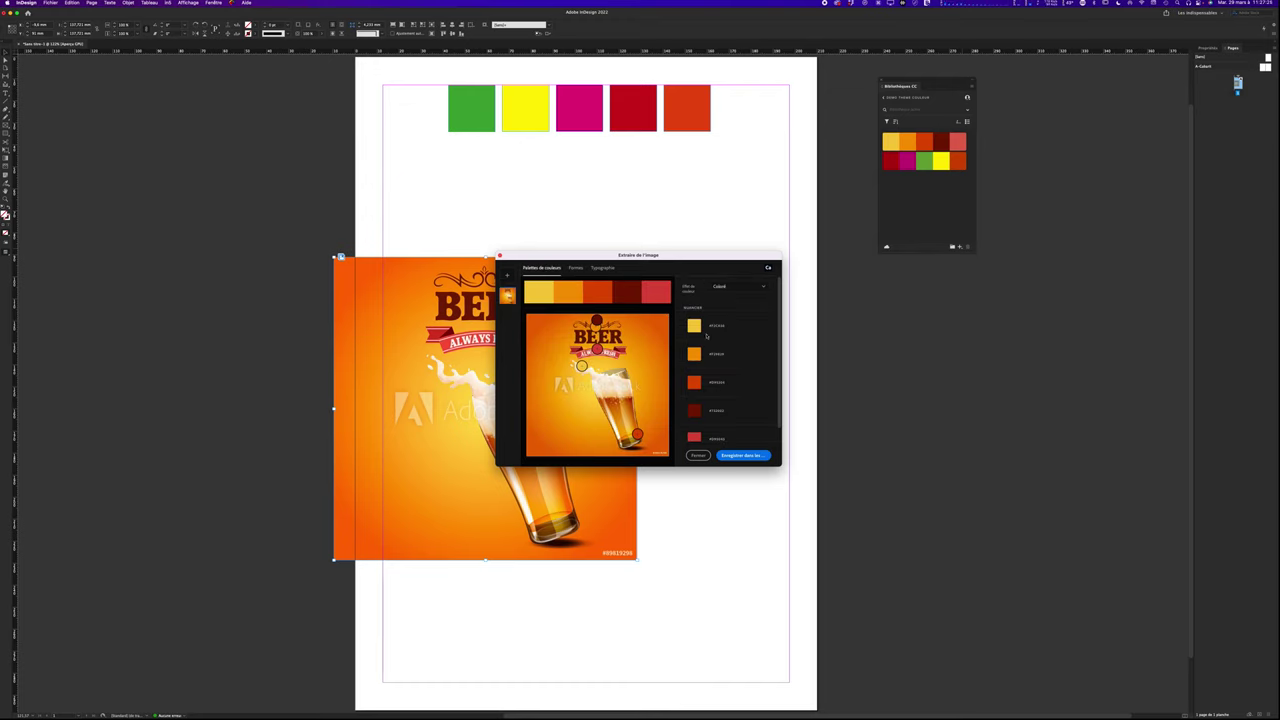
{"action": "scroll", "coordinate": [720, 400], "scroll_direction": "down", "scroll_amount": 1}
{"action": "left_click", "coordinate": [698, 455]}
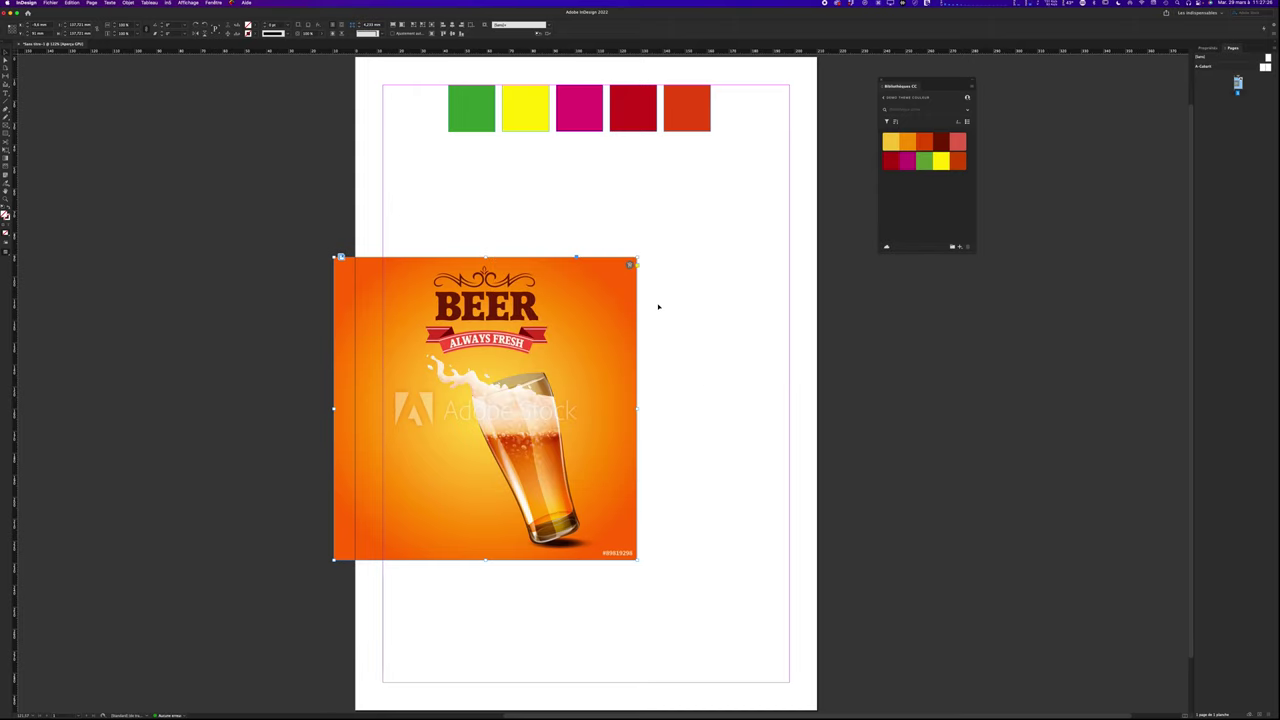
Delete the beer image and move the CC Libraries panel lower and farther from the page.
{"action": "key", "text": "BackSpace"}
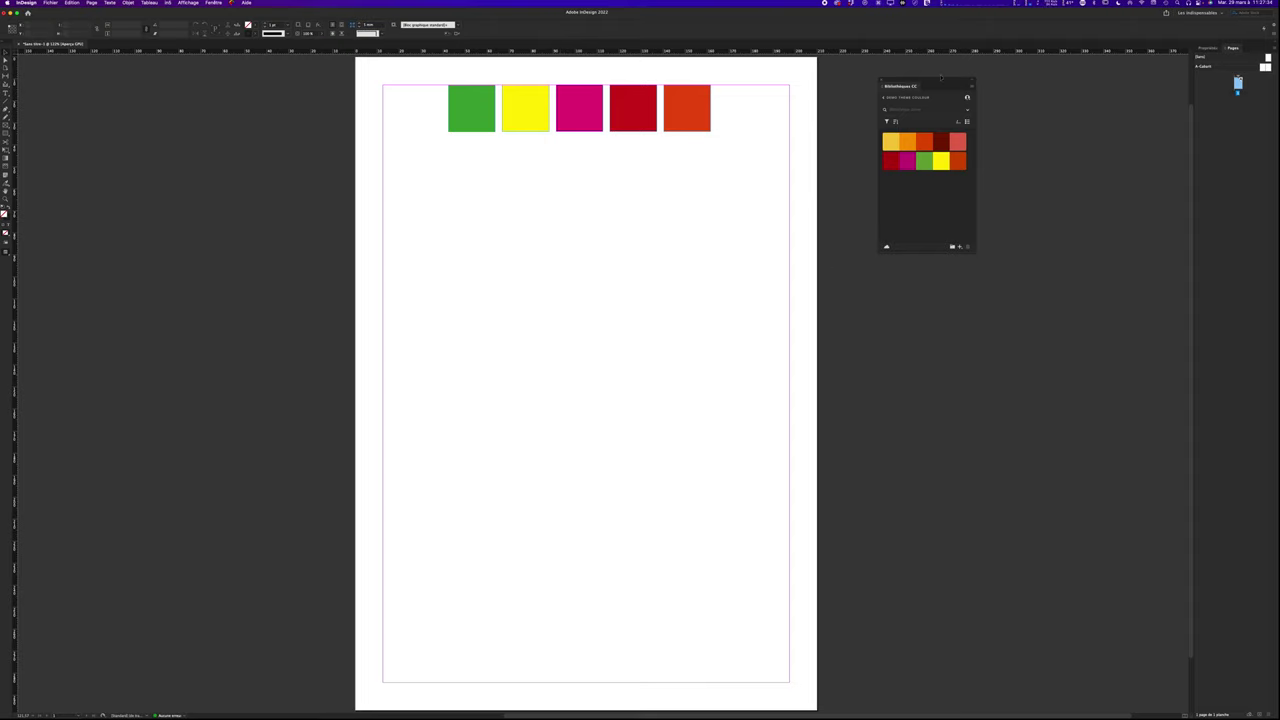
{"action": "left_click_drag", "start_coordinate": [933, 80], "coordinate": [990, 226]}
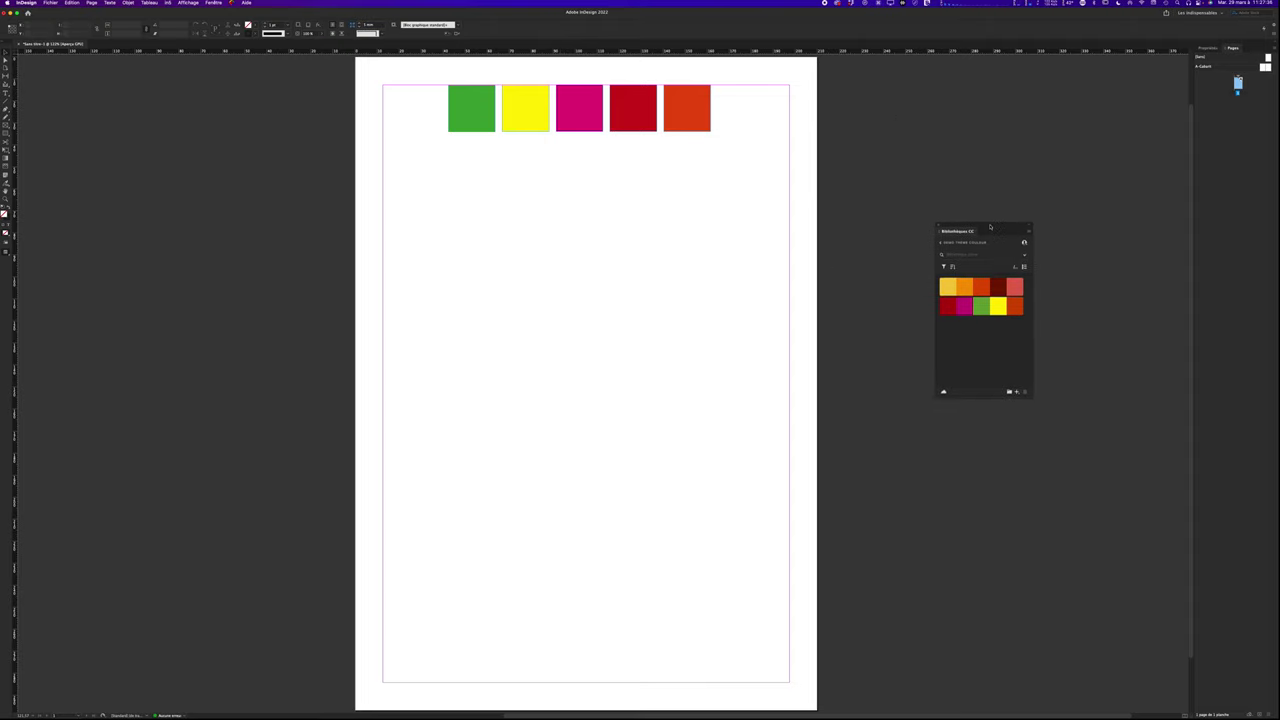